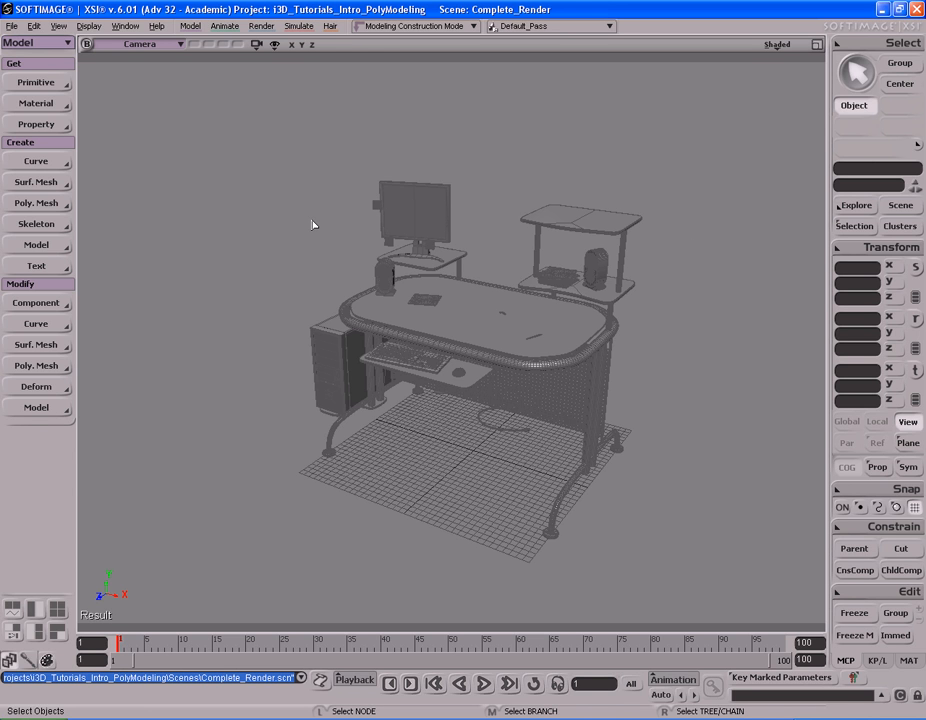
Preview the whole desk in a render region, try a coarser quality and restore the finer one, then remove the region
key(q)
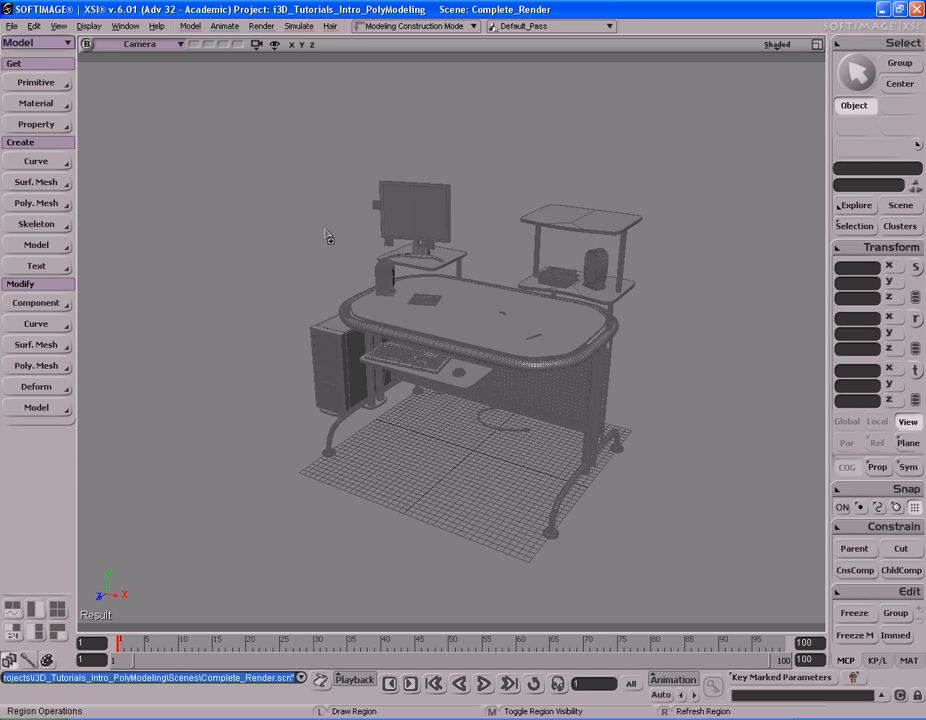
drag(248, 148, 697, 580)
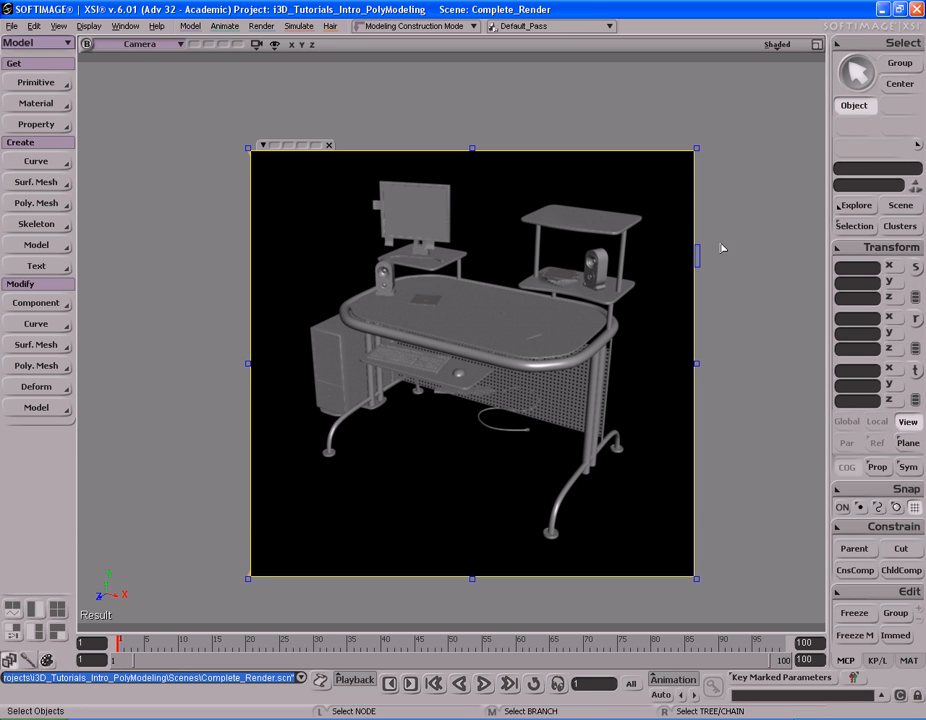
drag(701, 244, 701, 274)
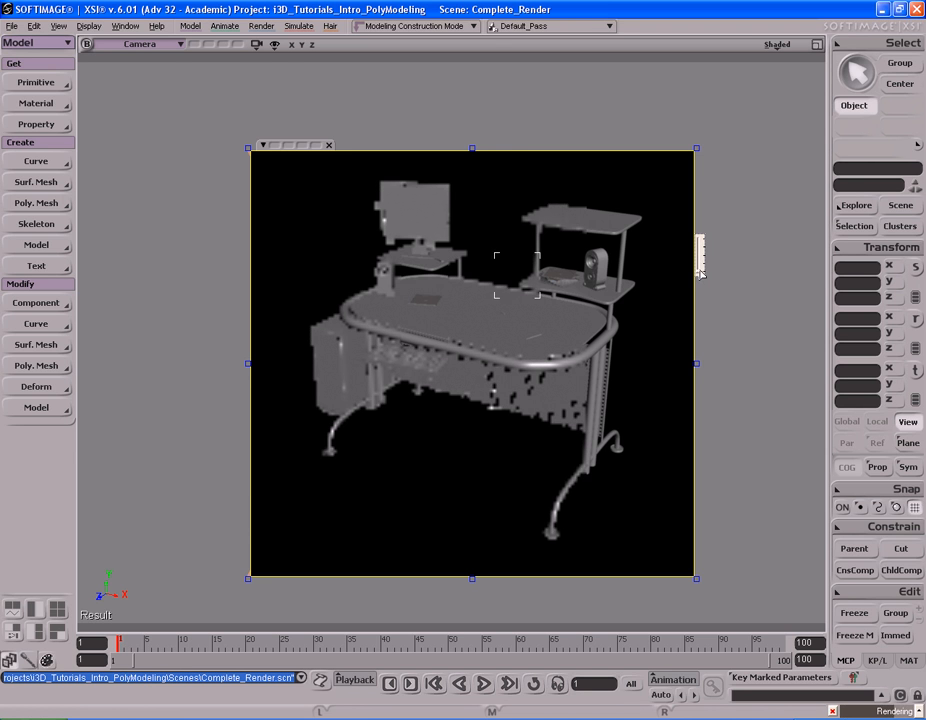
drag(701, 274, 701, 244)
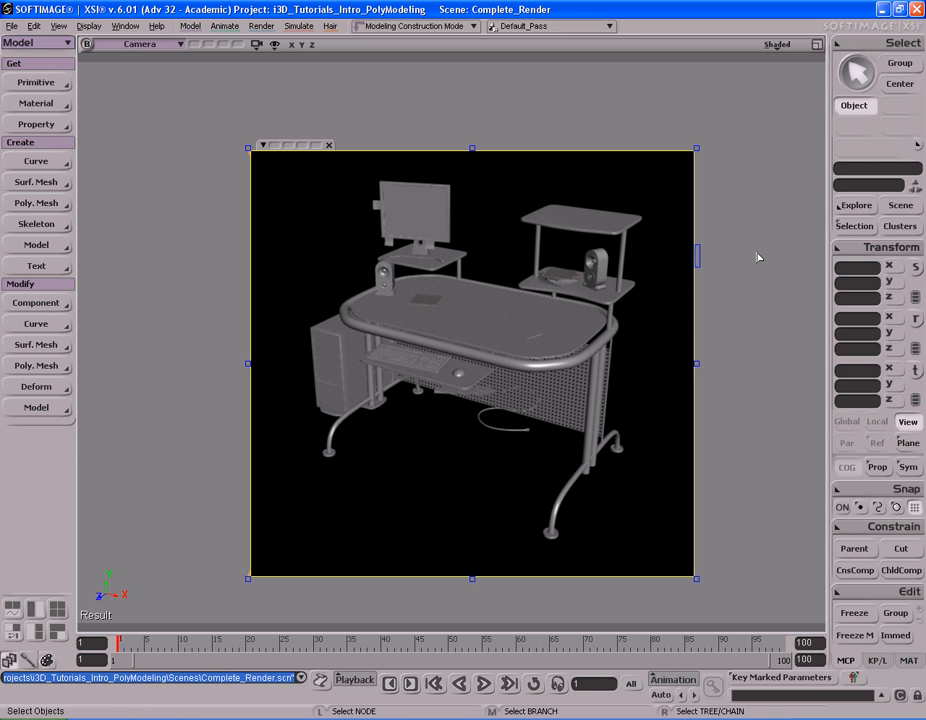
key(q)
middle_click(723, 317)
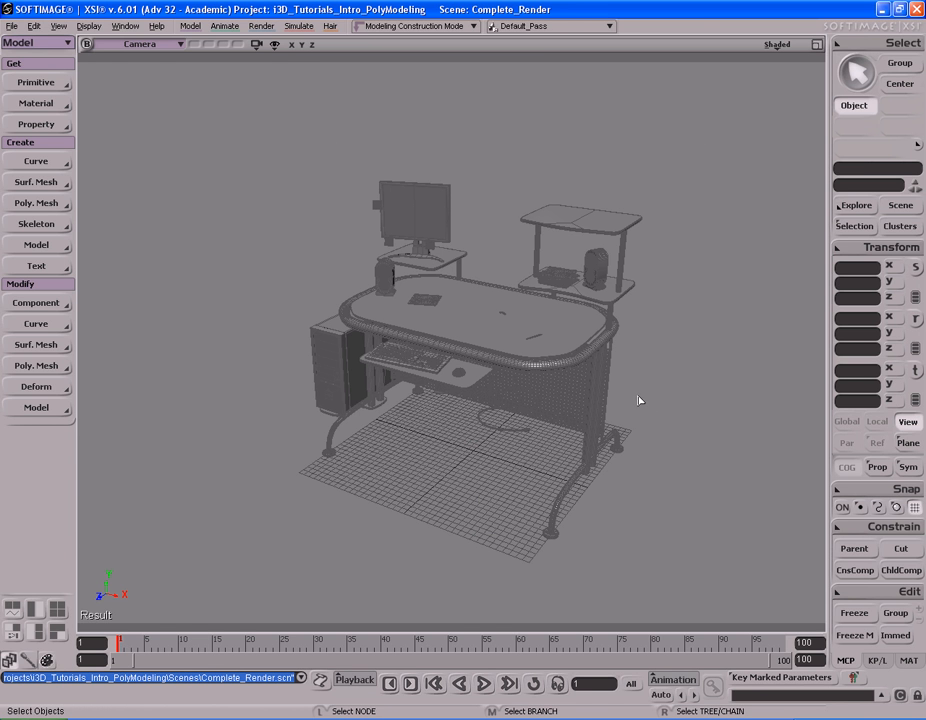
Switch the main toolbar from the Model toolset to the Render toolset
key(s)
right_drag(568, 389, 641, 358)
key(Escape)
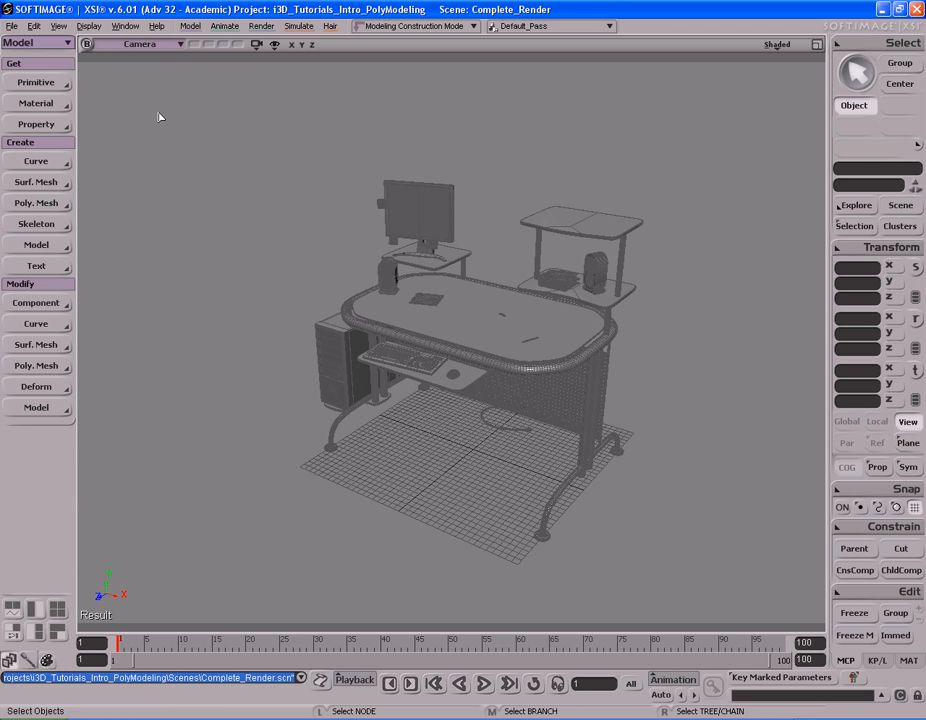
click(38, 46)
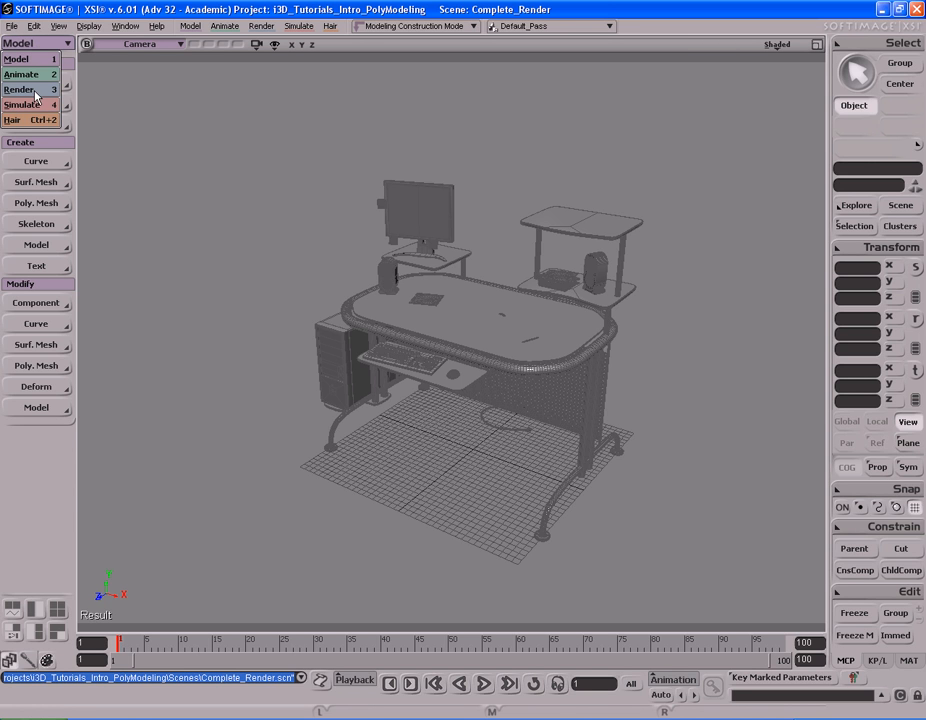
click(22, 89)
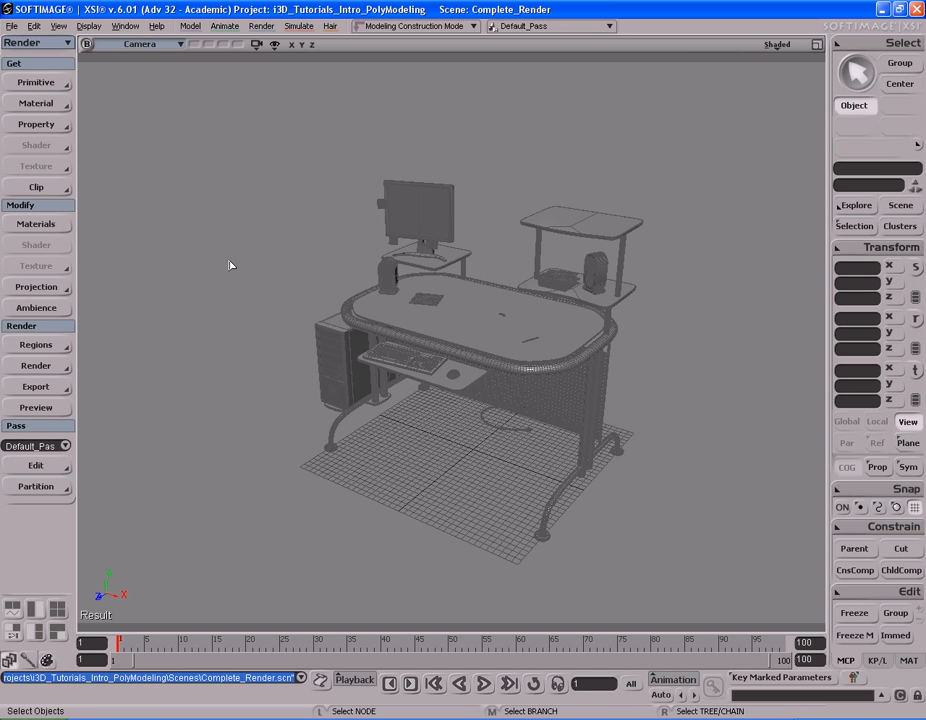
Make the Finished_Objects layer selectable in the Scene Layer Manager, and close the manager
key(s)
right_drag(643, 426, 651, 368)
middle_drag(651, 368, 567, 381)
drag(568, 380, 562, 386)
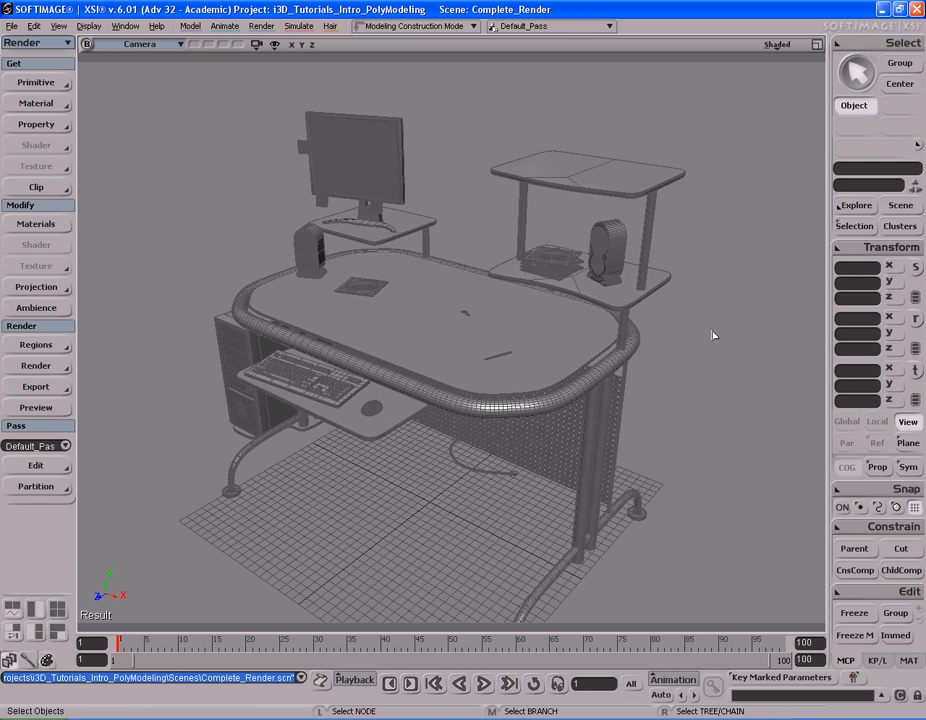
key(6)
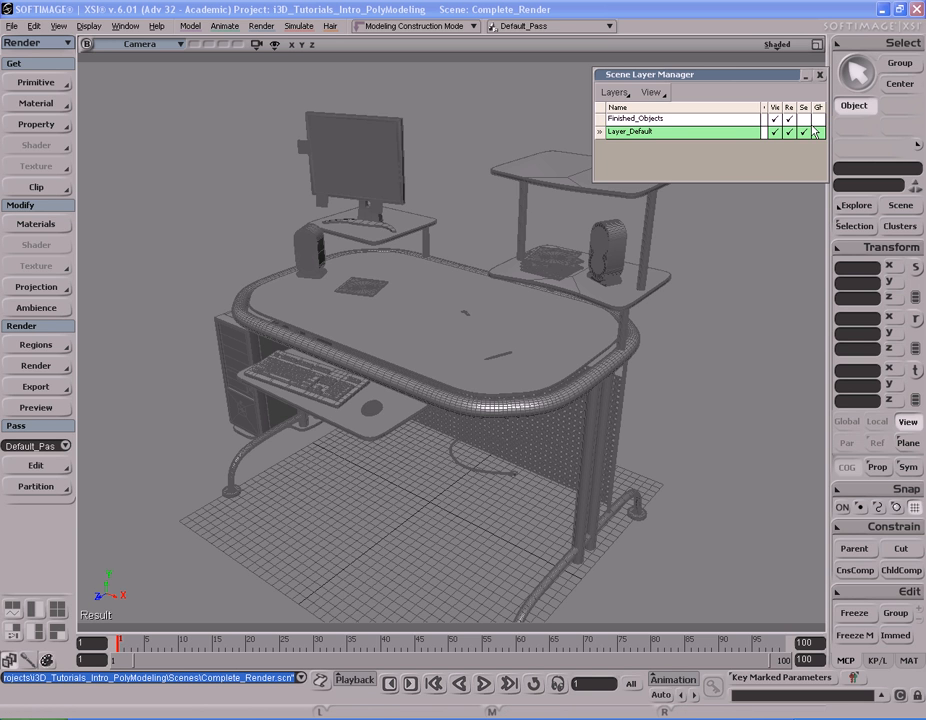
click(622, 119)
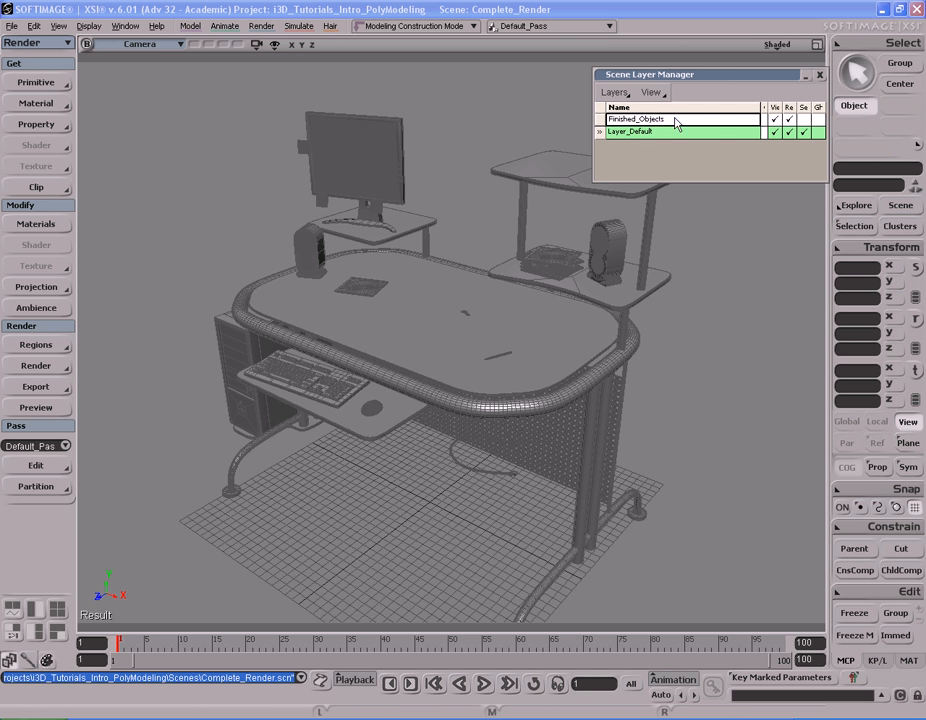
click(805, 120)
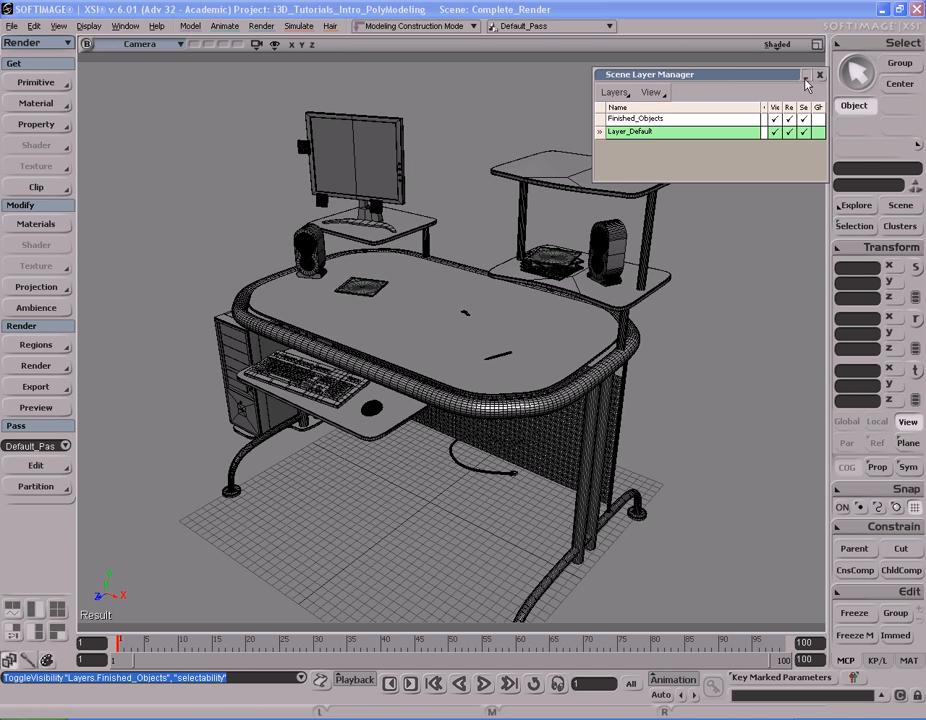
click(820, 75)
Select the Computer_Desk object in the camera view
key(s)
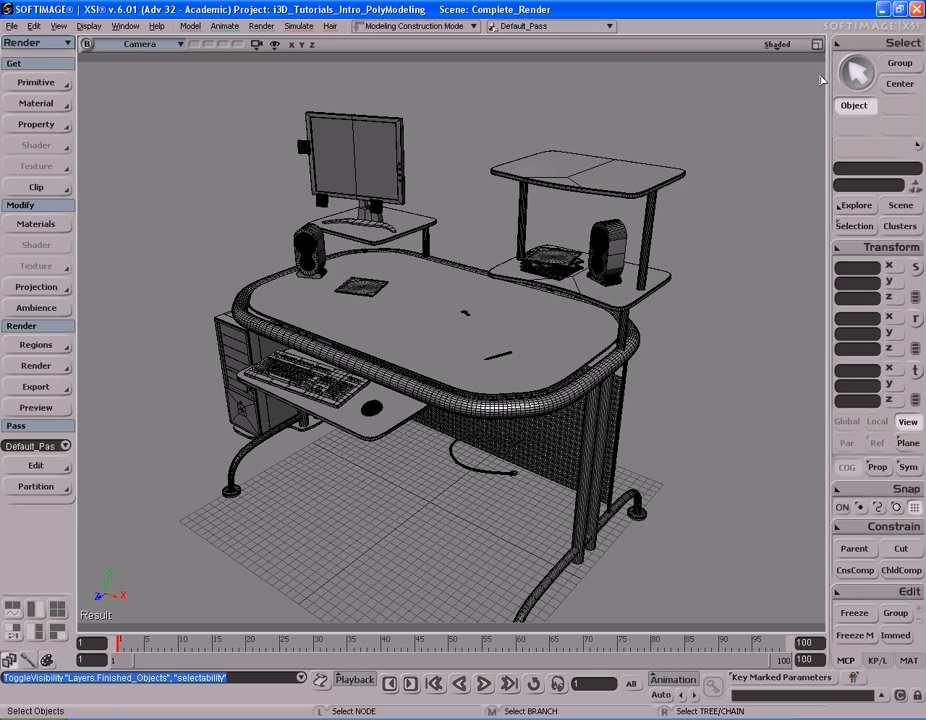
middle_drag(682, 298, 600, 290)
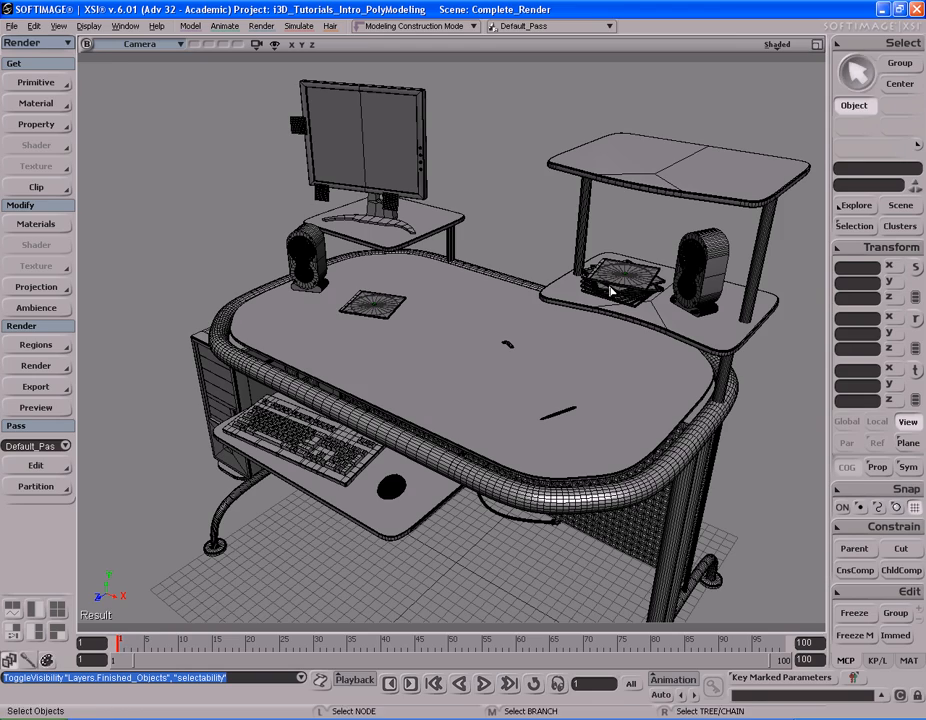
drag(597, 354, 574, 336)
click(589, 356)
Activate raycast polygon selection and select the large upper polygon of the main tabletop
key(s)
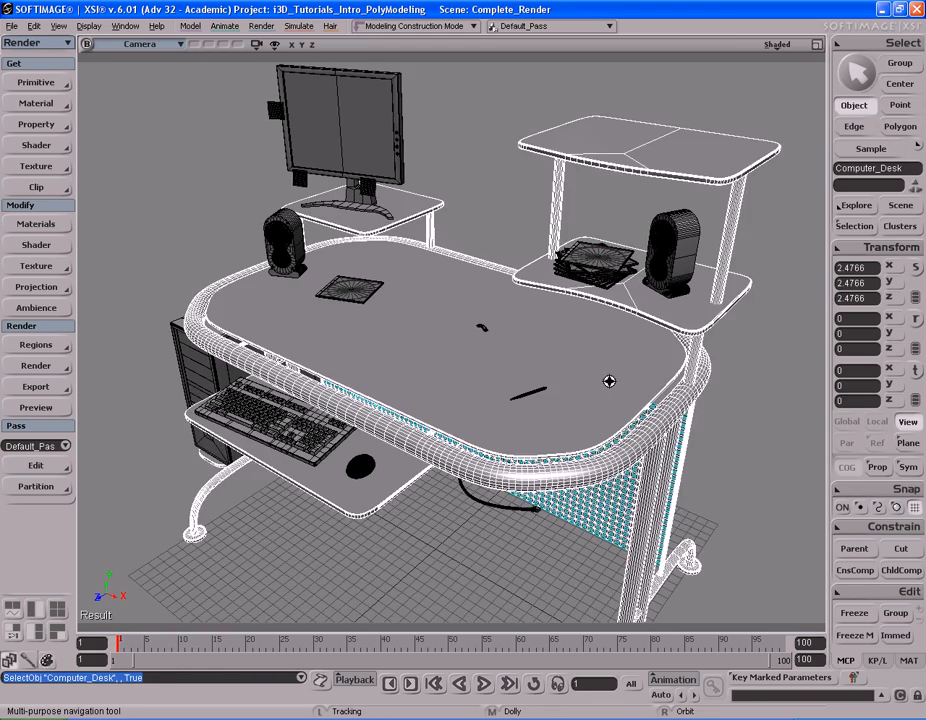
middle_drag(610, 380, 577, 368)
right_drag(577, 368, 568, 337)
key(s)
drag(568, 337, 633, 330)
right_drag(633, 330, 645, 335)
middle_drag(645, 335, 606, 335)
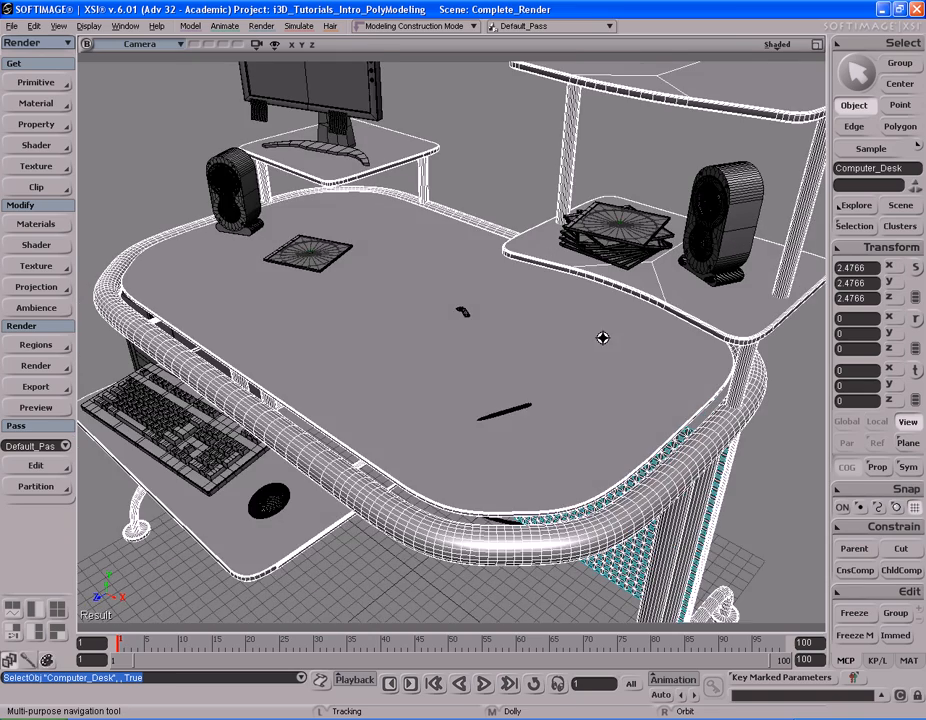
right_drag(603, 337, 570, 345)
key(u)
key(s)
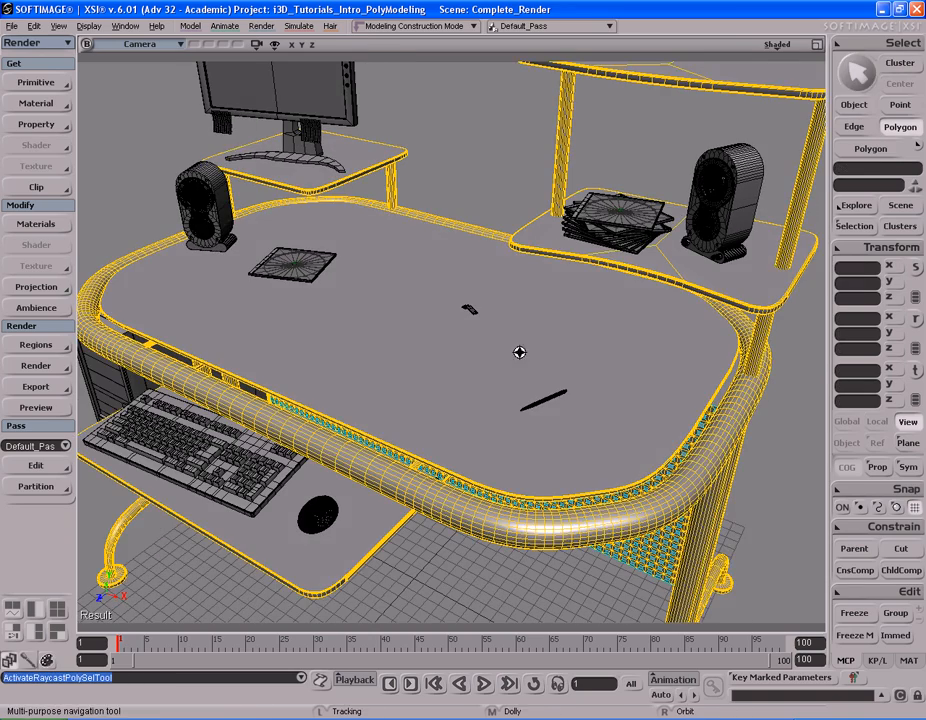
drag(519, 351, 602, 339)
middle_drag(602, 339, 577, 353)
click(494, 340)
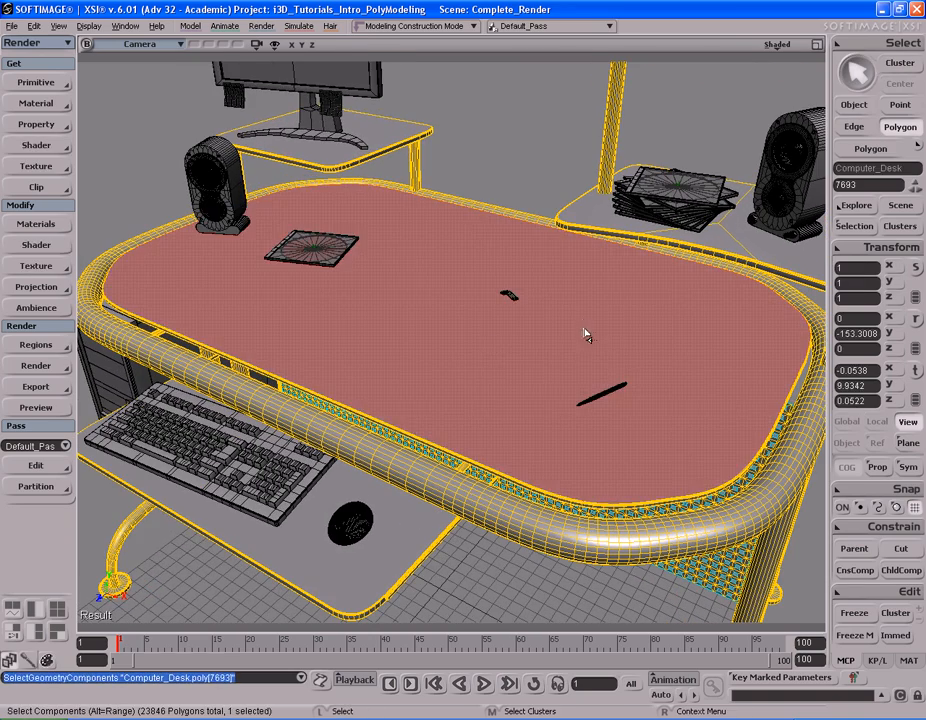
Grow the polygon selection until it covers the entire tabletop slab, including its edges and underside
key(s)
right_drag(585, 324, 603, 326)
drag(603, 326, 688, 356)
middle_drag(688, 356, 603, 356)
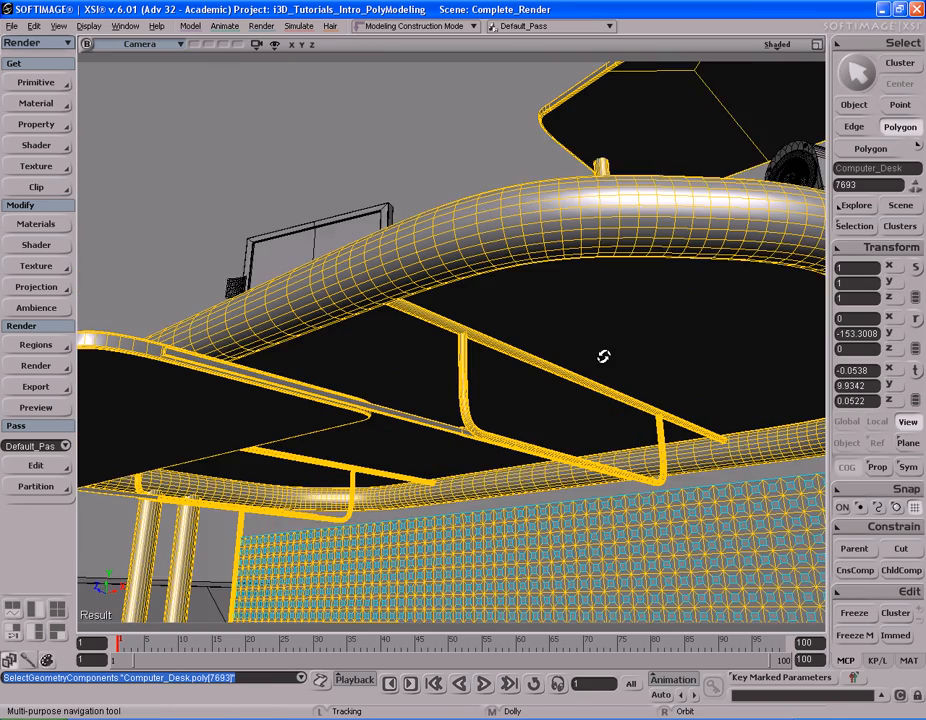
right_drag(603, 356, 604, 360)
key(shift)
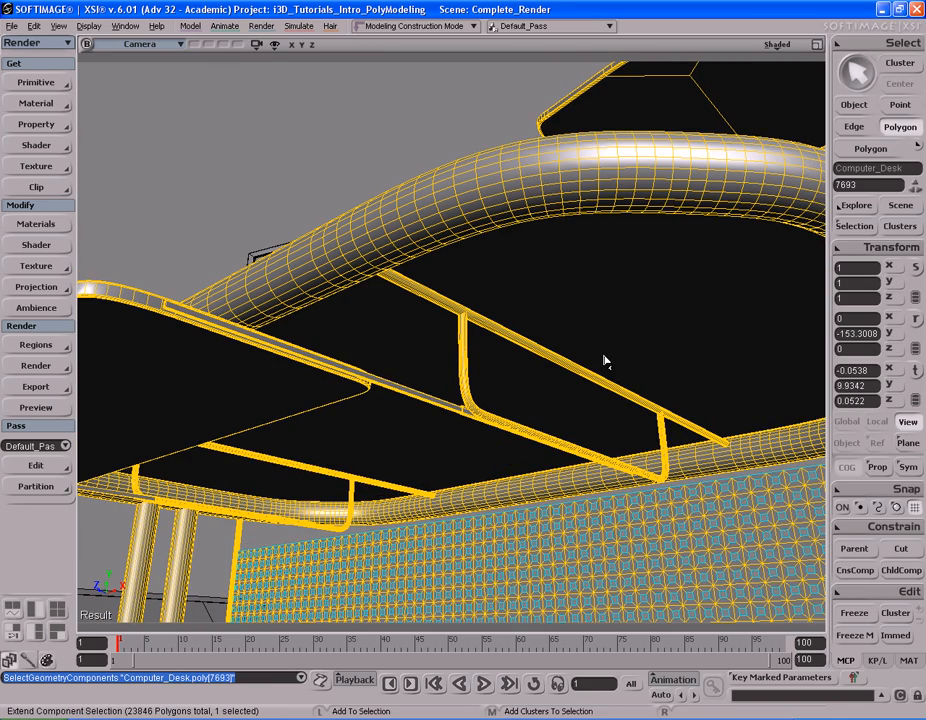
key(shift+plus)
key(shift+plus)
key(shift+plus)
key(shift+plus)
key(shift+plus)
key(shift+plus)
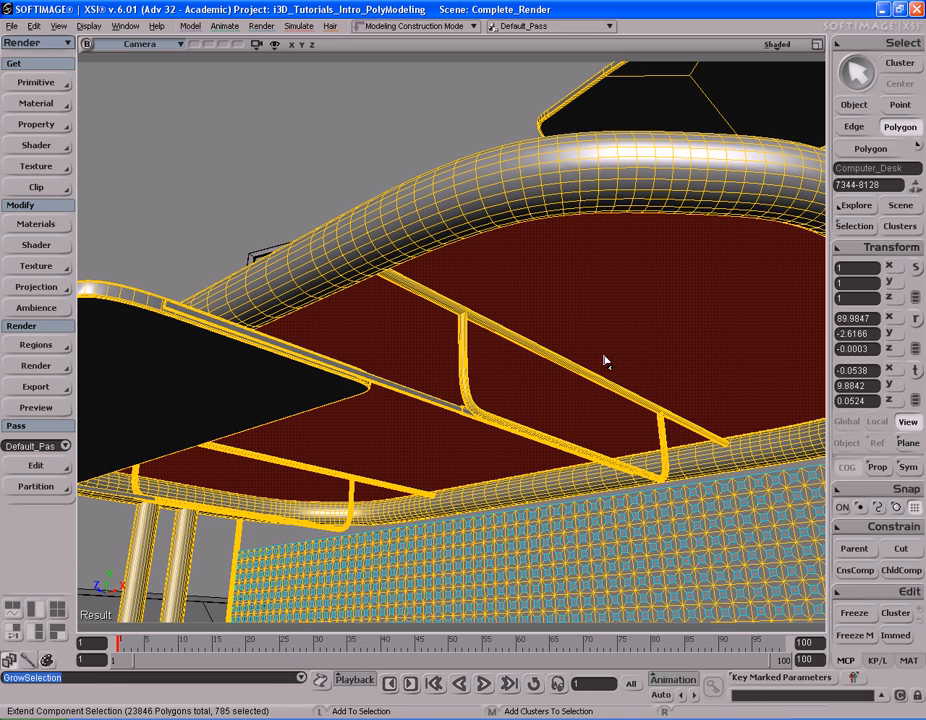
Create a cluster from the selected tabletop polygons and name it Glass_Table
key(s)
right_drag(604, 283, 613, 372)
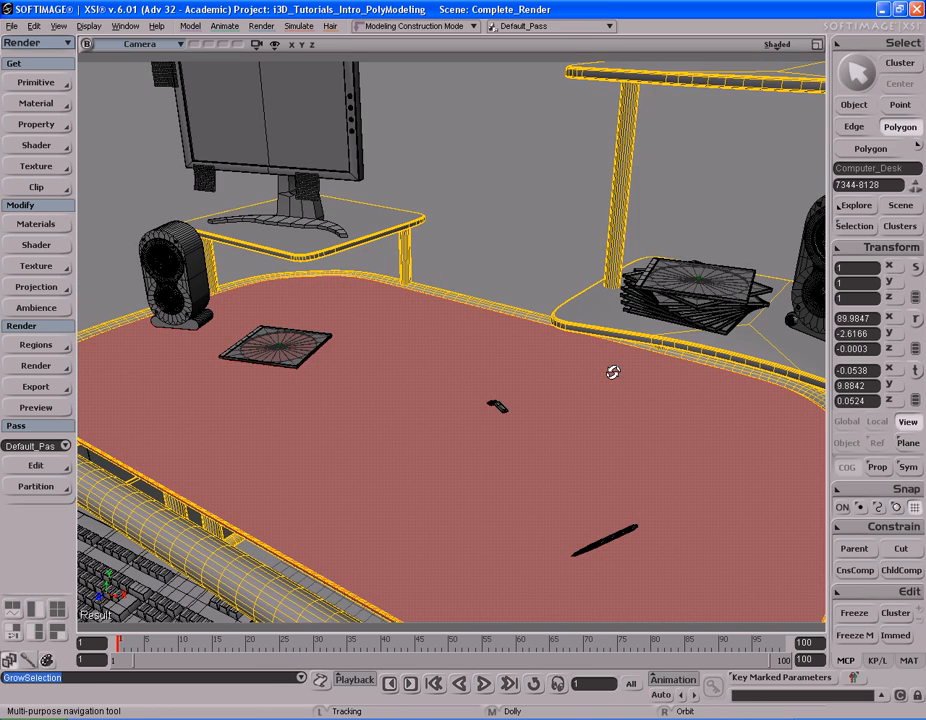
middle_drag(492, 392, 550, 393)
right_drag(550, 393, 578, 382)
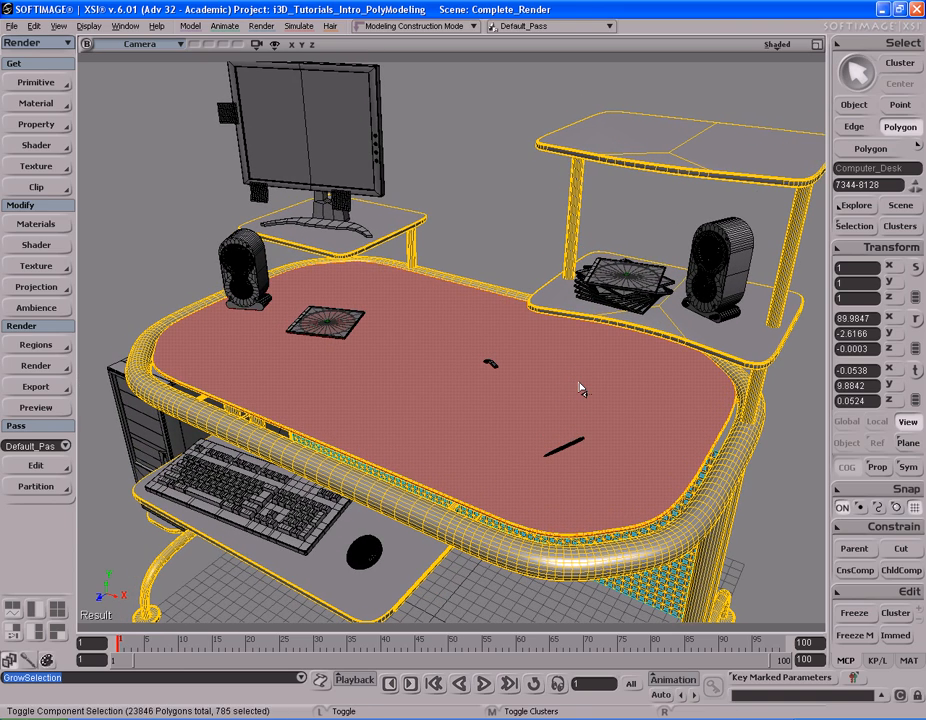
key(ctrl+g)
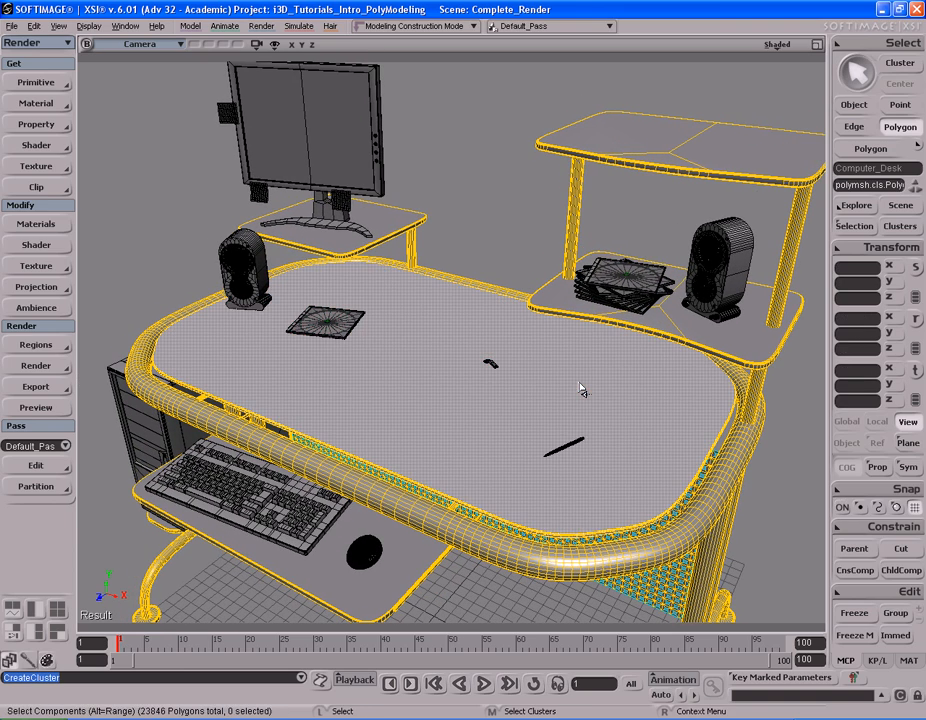
double_click(474, 192)
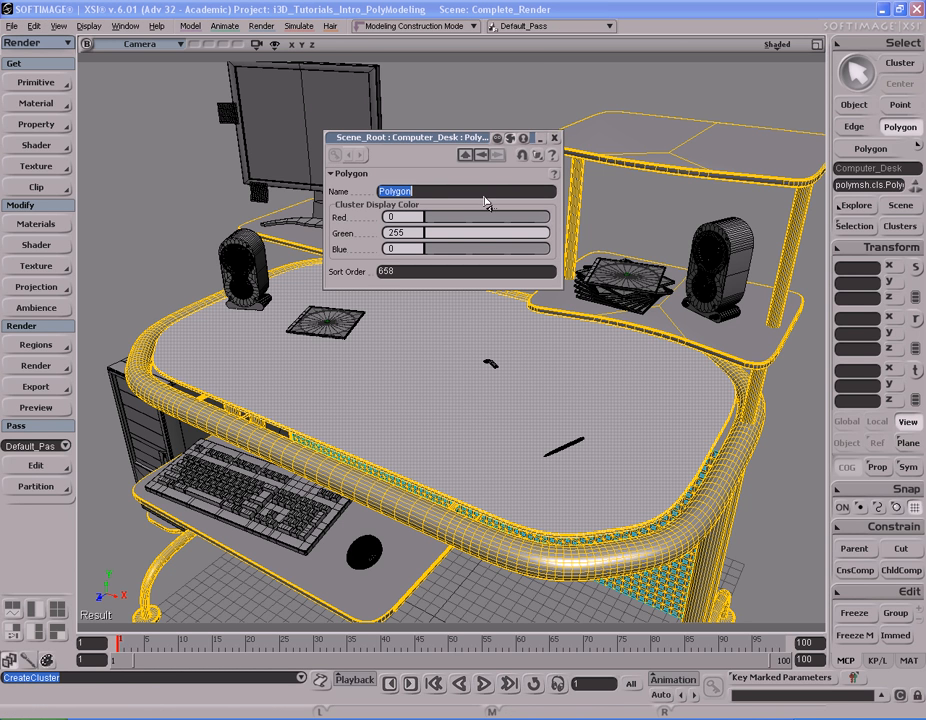
text(Glass_Table)
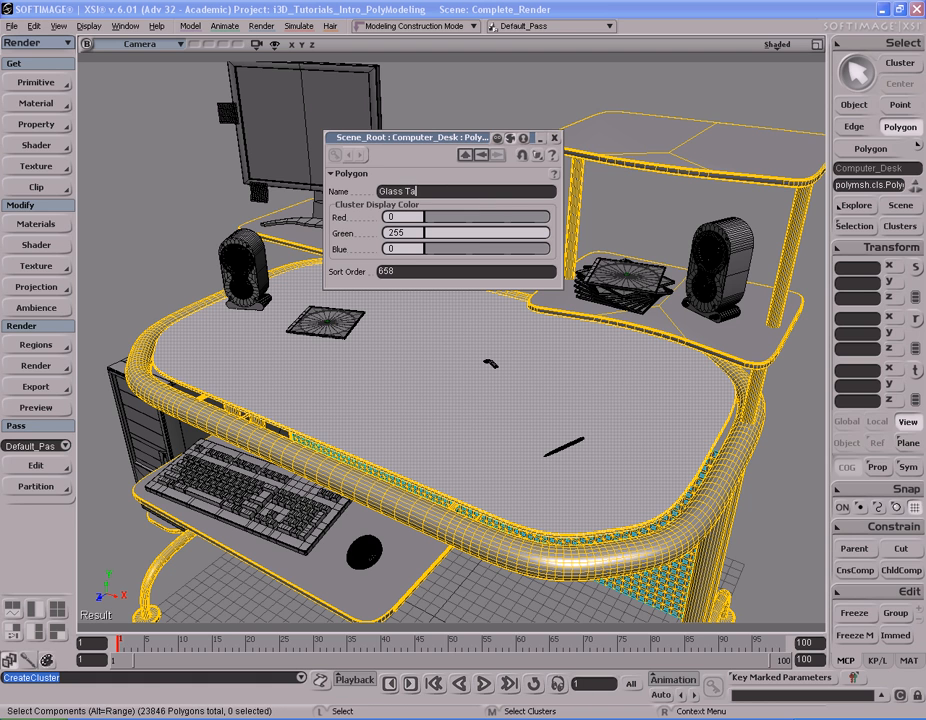
key(Return)
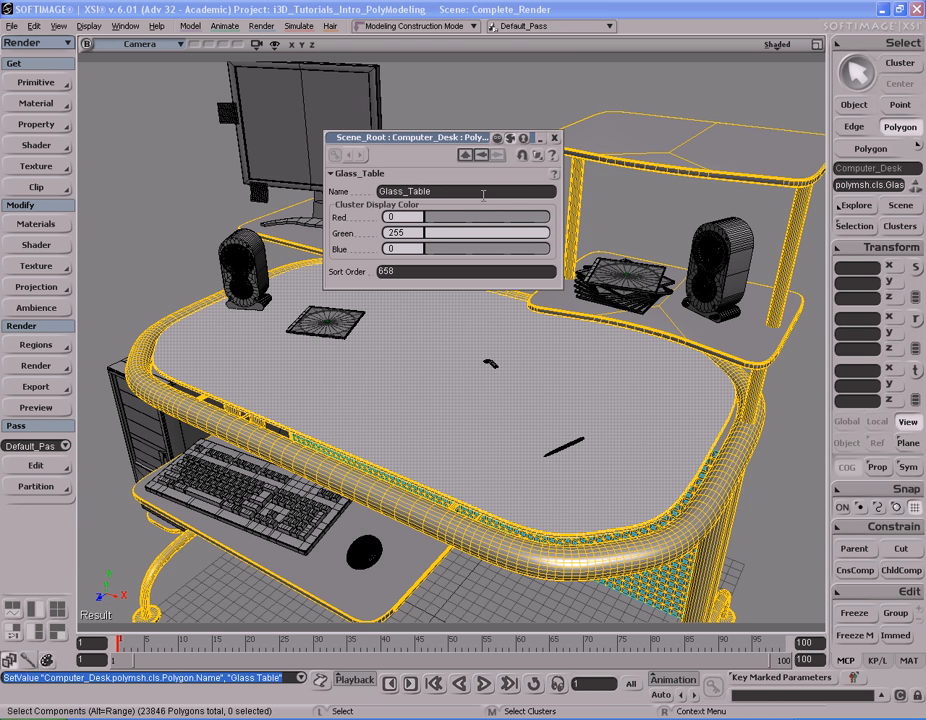
click(554, 138)
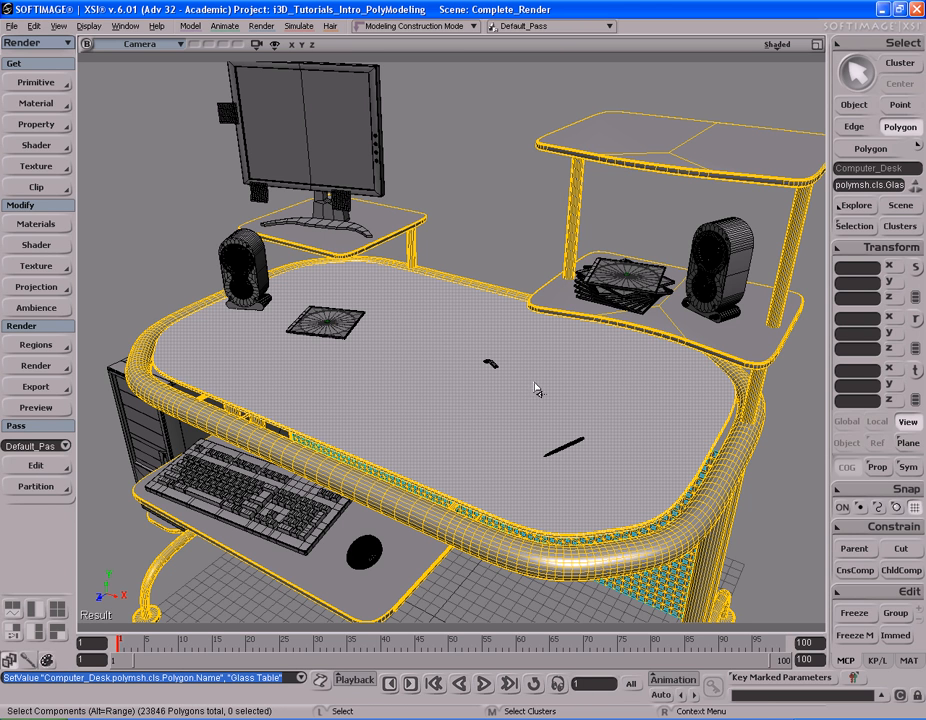
Return to object selection and create a new Phong material in the Material Manager
key(space)
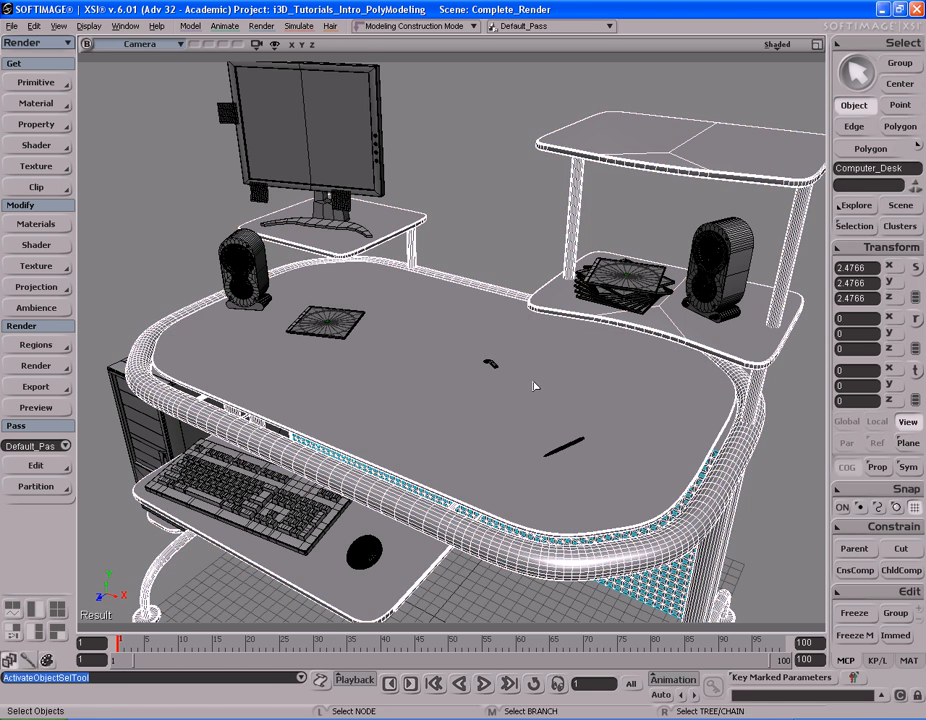
key(s)
middle_drag(535, 386, 577, 385)
scroll(579, 391, down, 3)
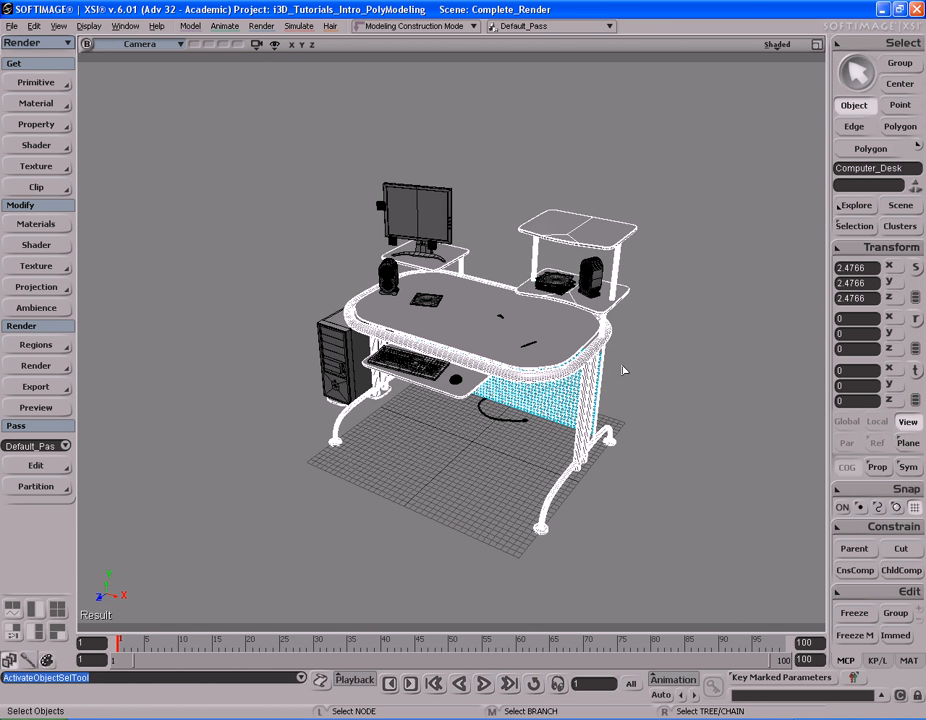
key(ctrl+7)
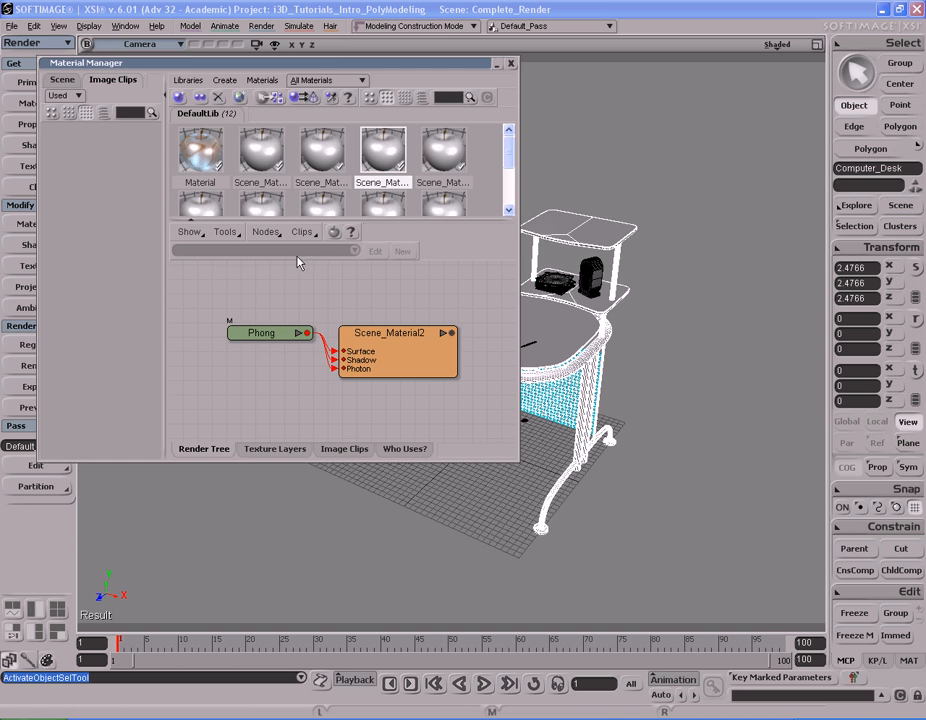
click(226, 81)
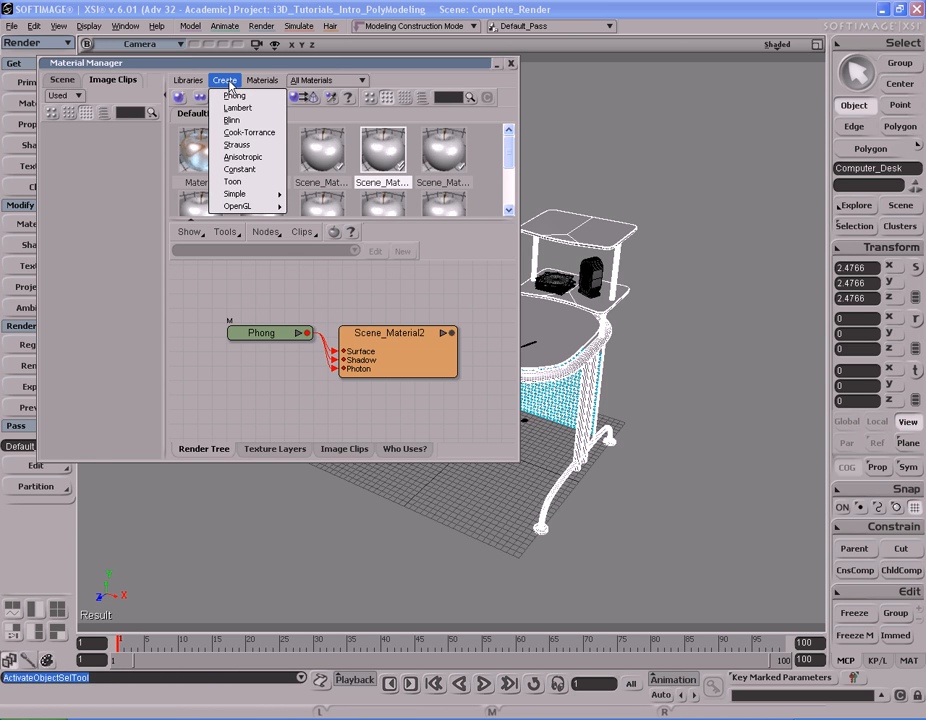
mouse_move(263, 84)
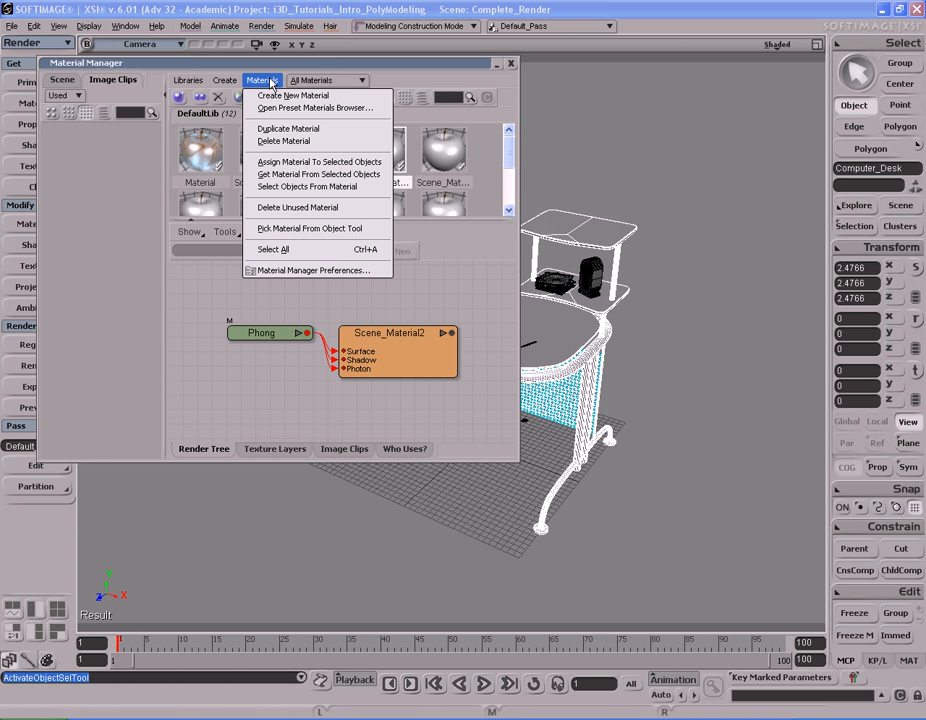
click(265, 96)
Open the new Phong material's properties and rename the material as Glass_Table_mat
mouse_move(407, 360)
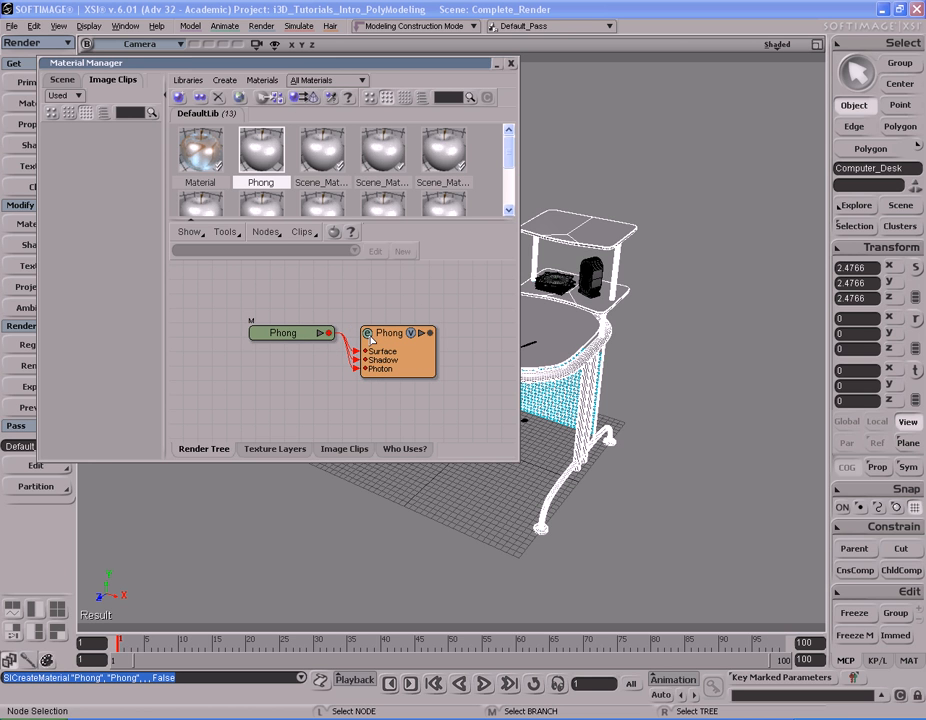
click(368, 338)
drag(424, 80, 668, 150)
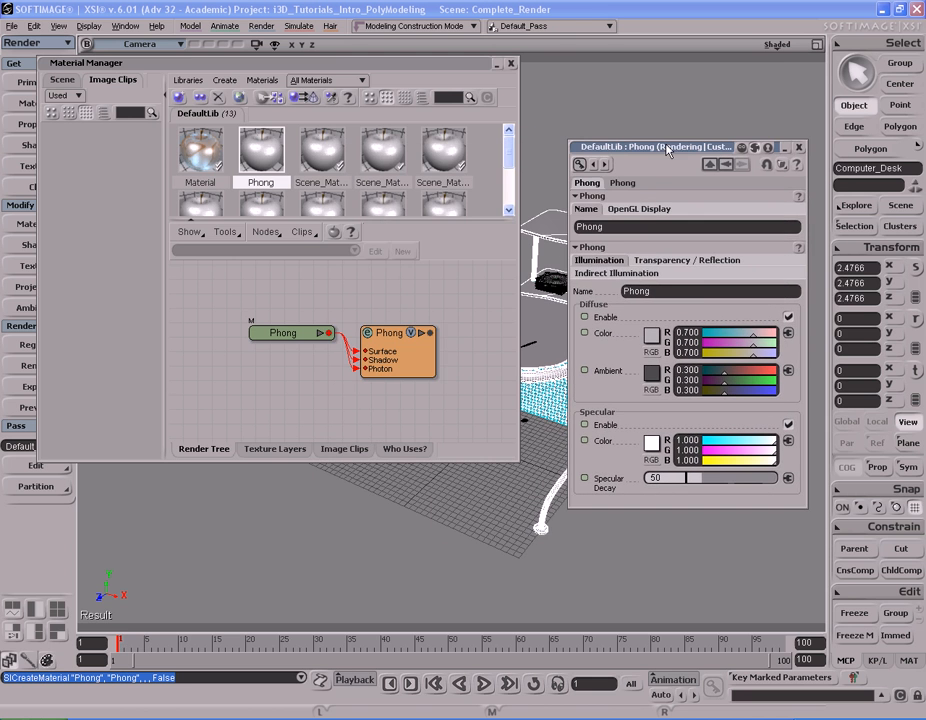
double_click(702, 227)
text(Gla)
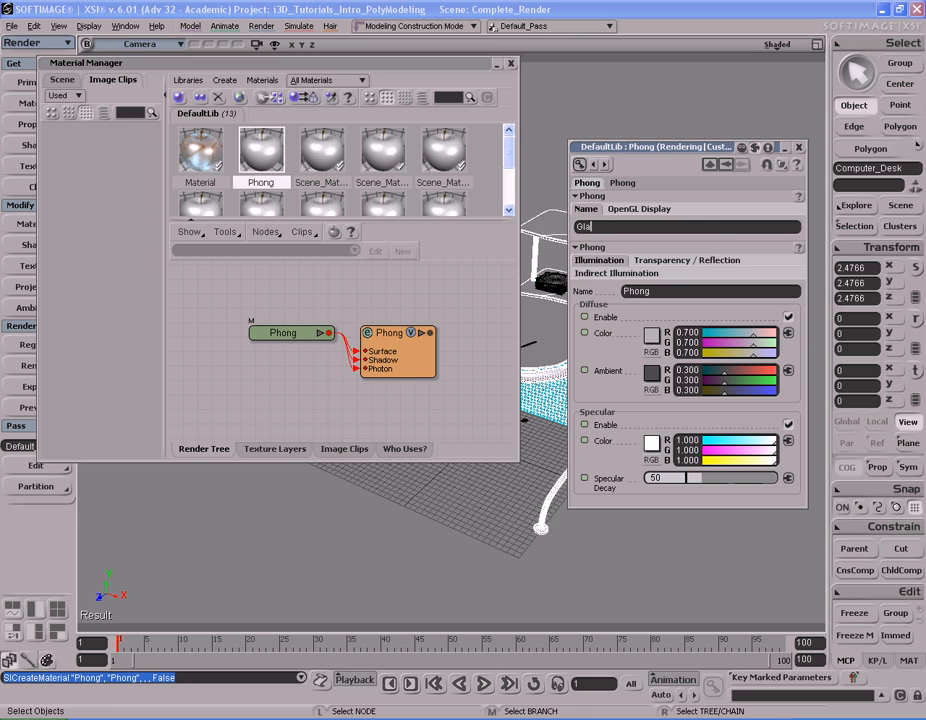
text(ss Table mat)
key(Return)
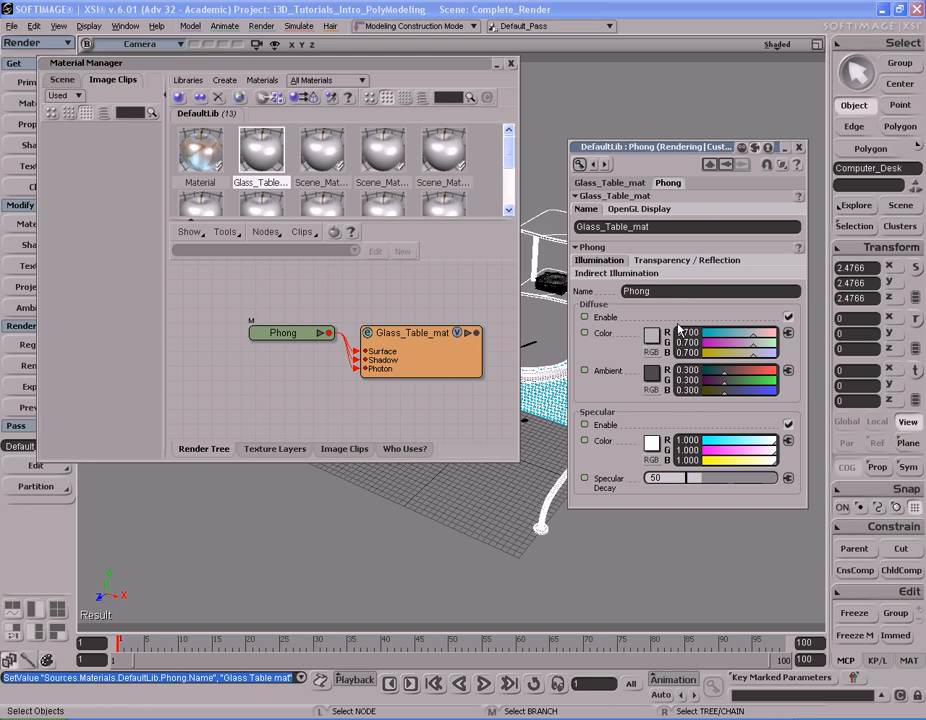
Set the glass material's reflection mix color to a dark grey of 0.153 in R, G and B
click(703, 261)
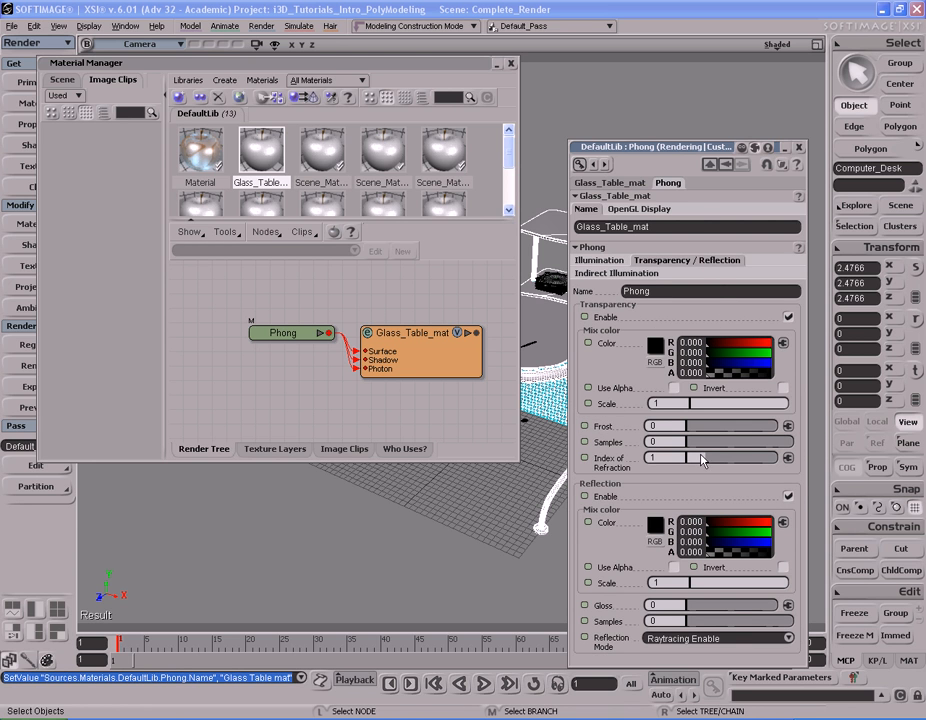
click(657, 524)
drag(751, 628, 751, 621)
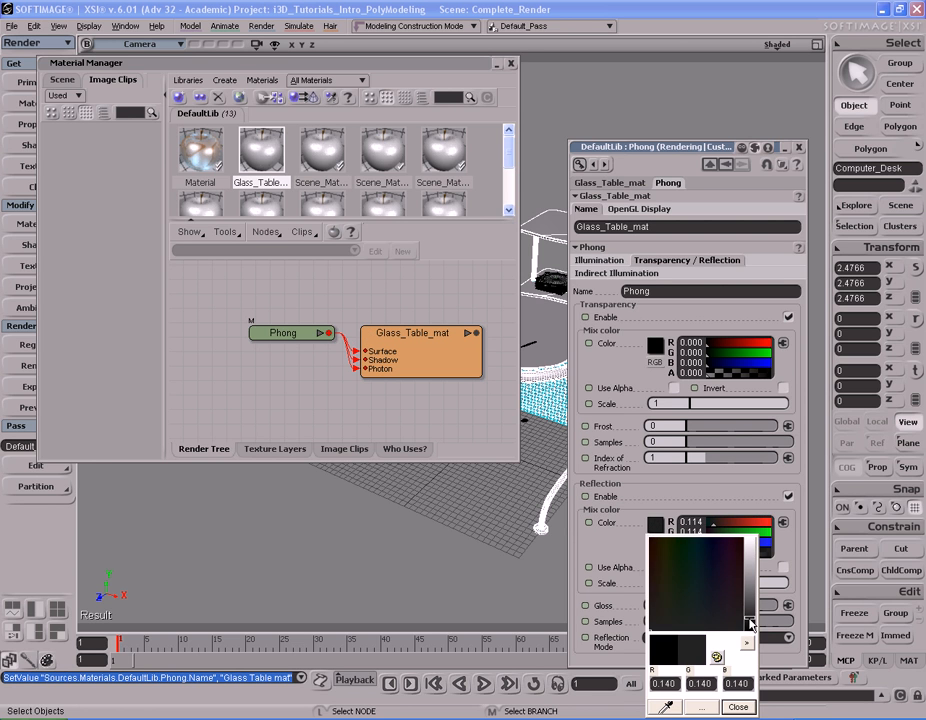
click(738, 706)
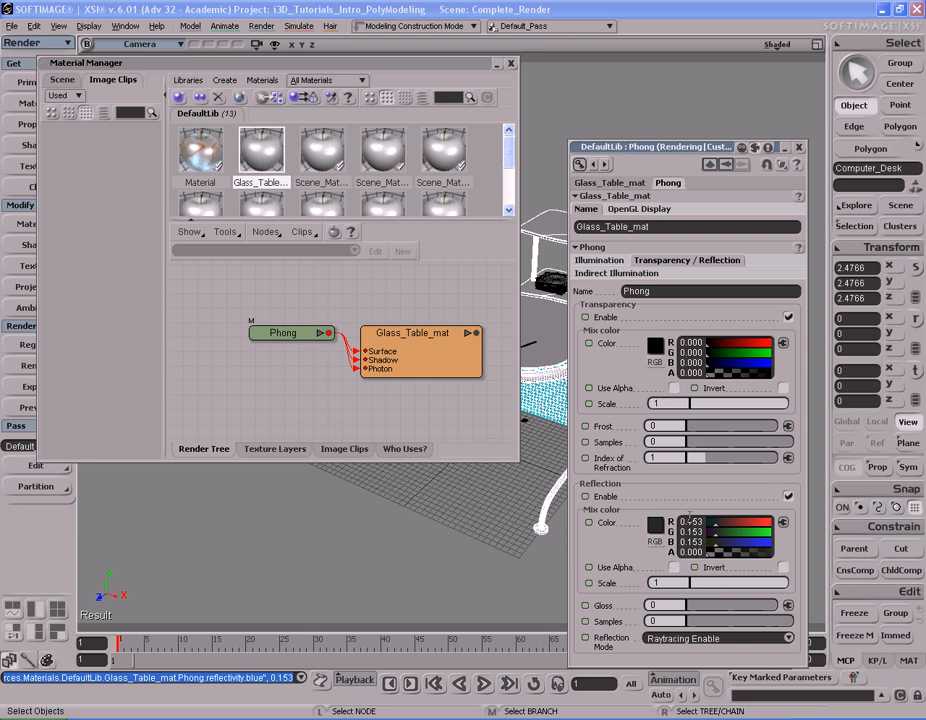
Set the glass material's transparency mix color to 0.945 in R, G and B and its index of refraction to 1.3
click(655, 346)
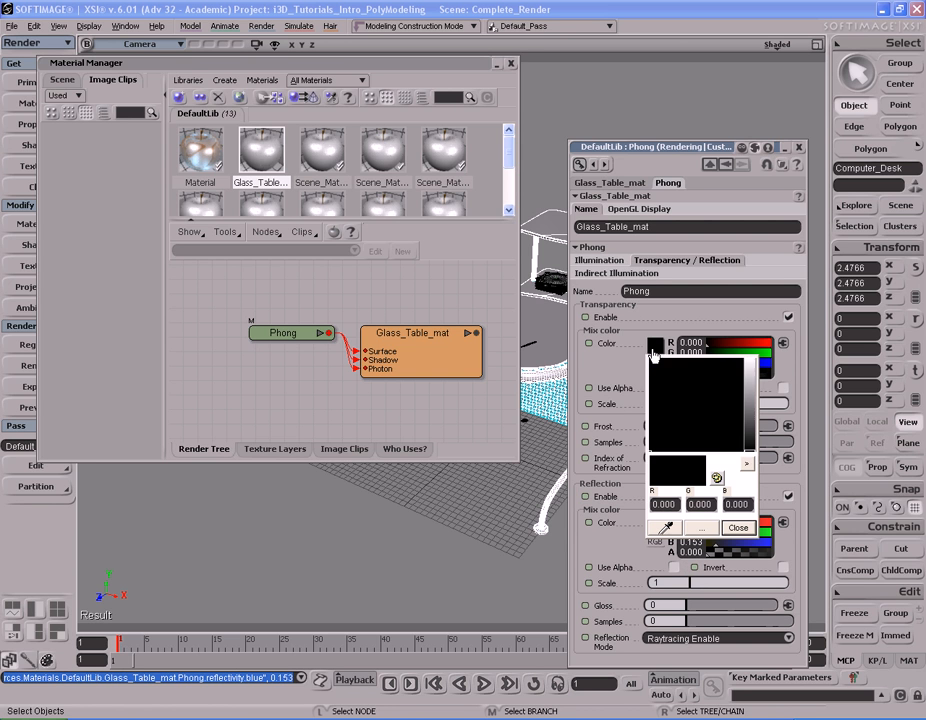
drag(753, 437, 751, 370)
click(737, 527)
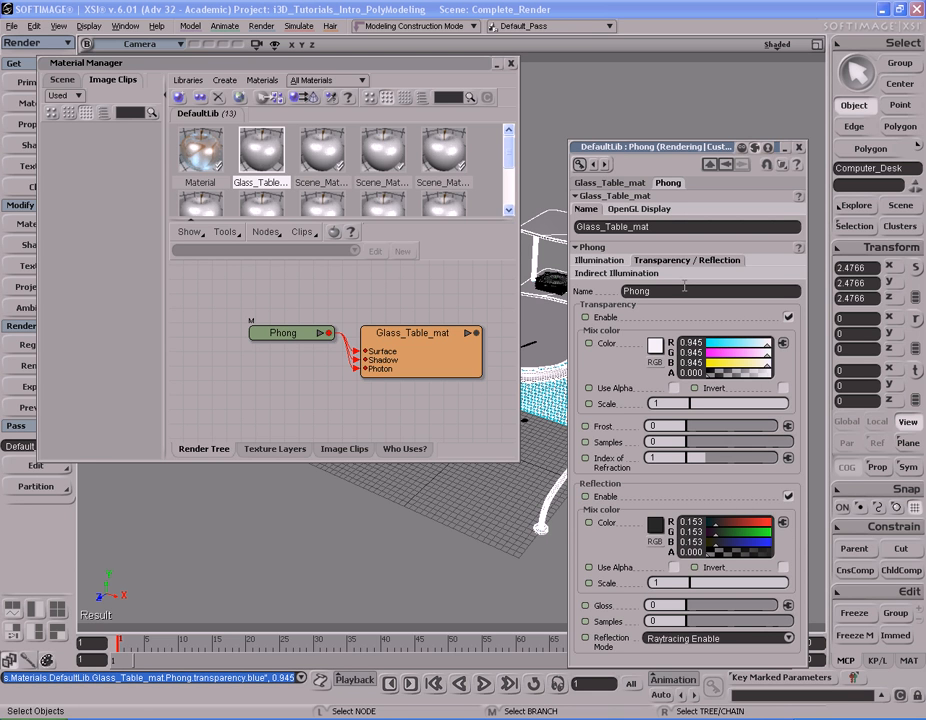
click(675, 457)
text(1.3)
key(Return)
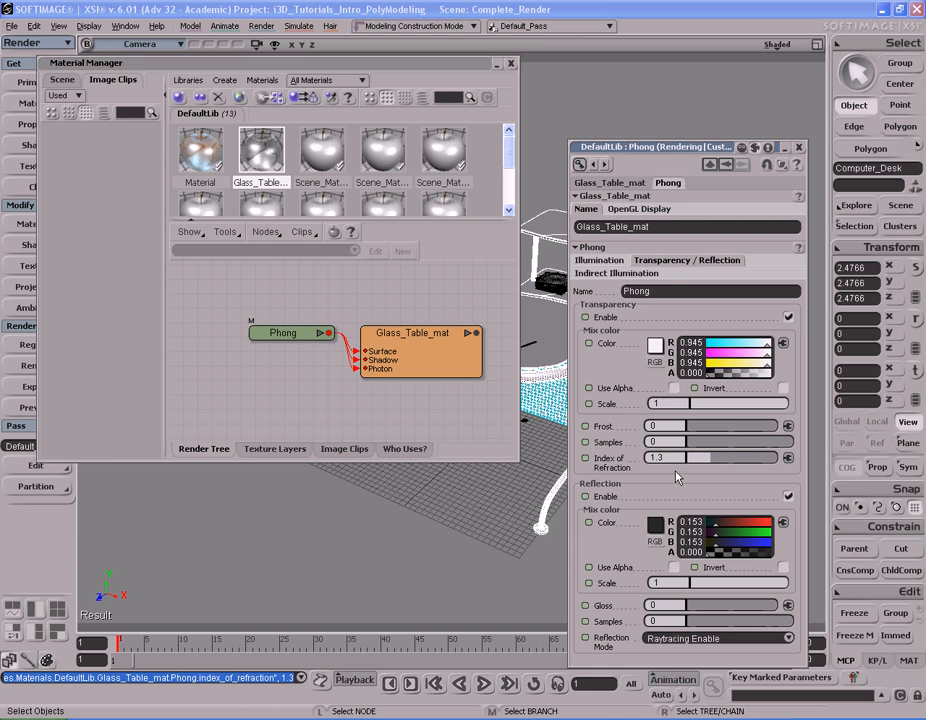
click(599, 260)
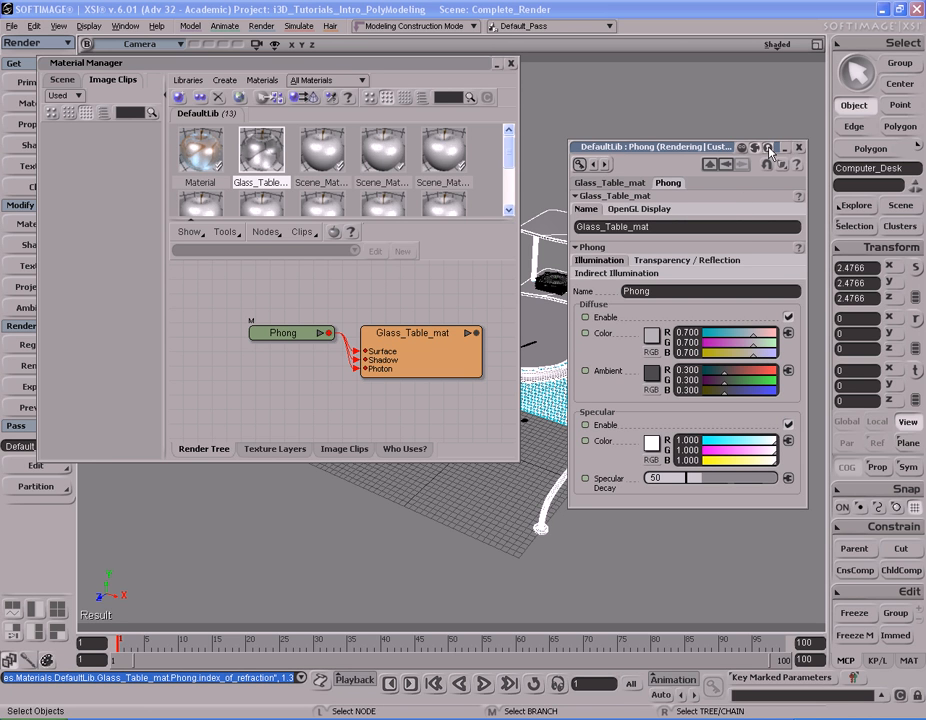
double_click(716, 150)
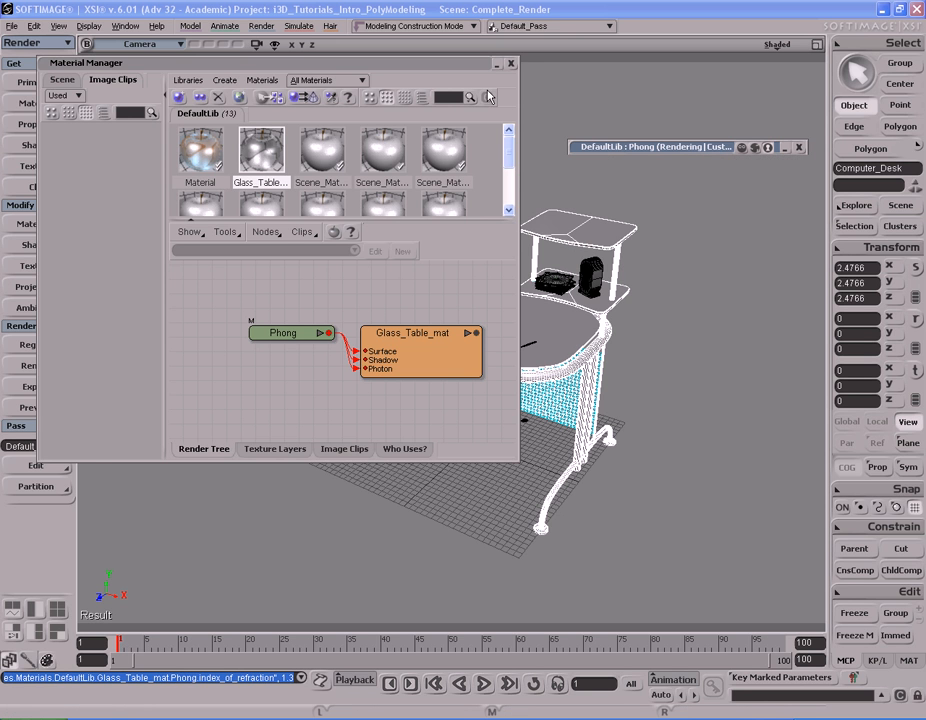
Select the Glass_Table cluster under the Computer_Desk polygon mesh in the explorer
key(s)
drag(562, 359, 612, 363)
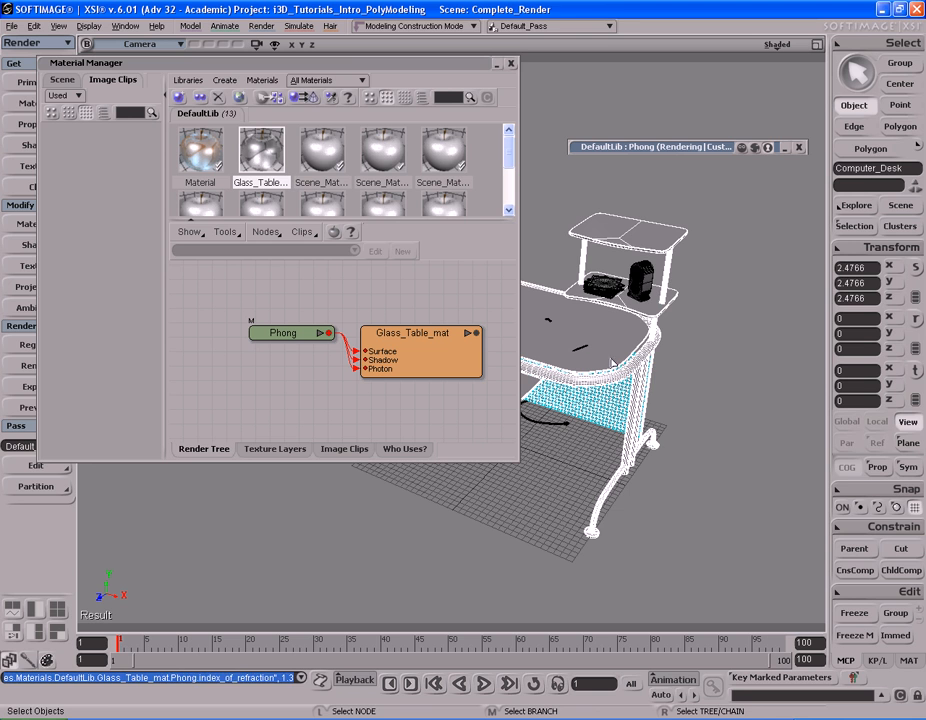
click(612, 363)
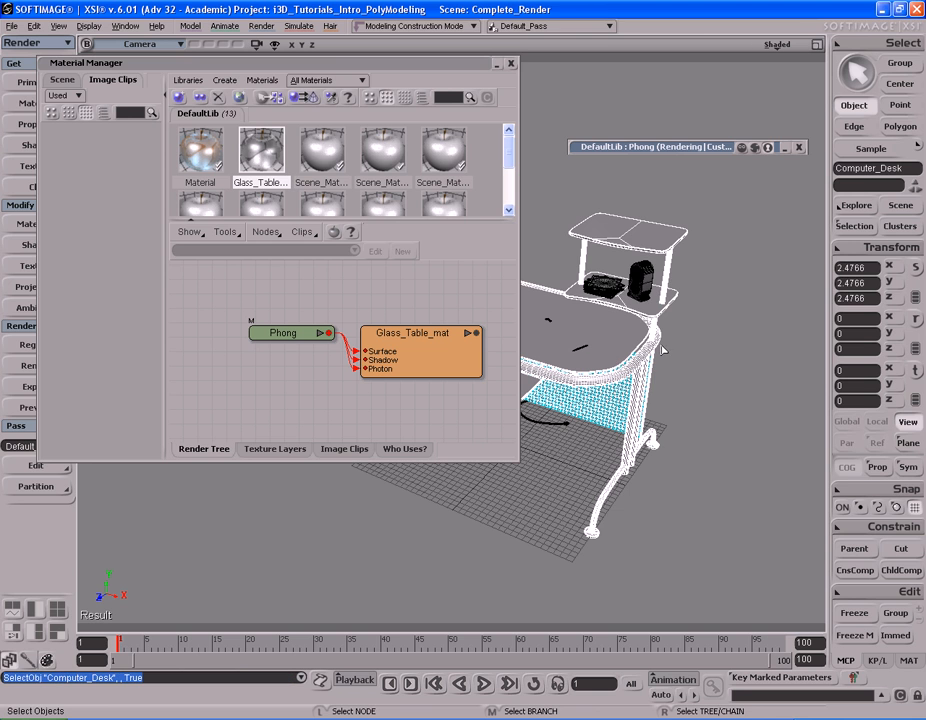
key(8)
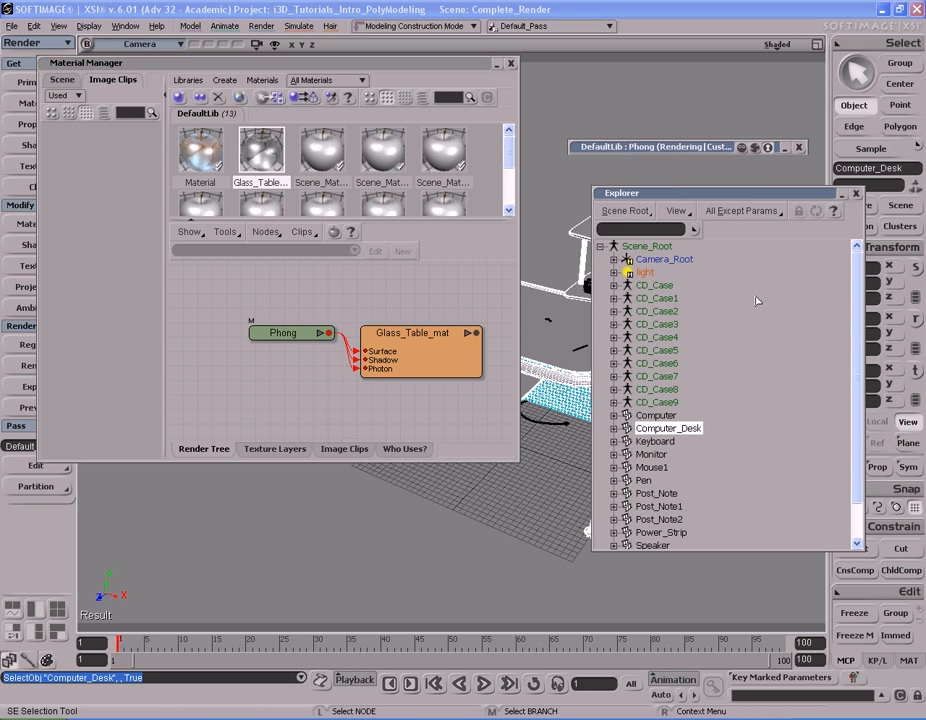
key(e)
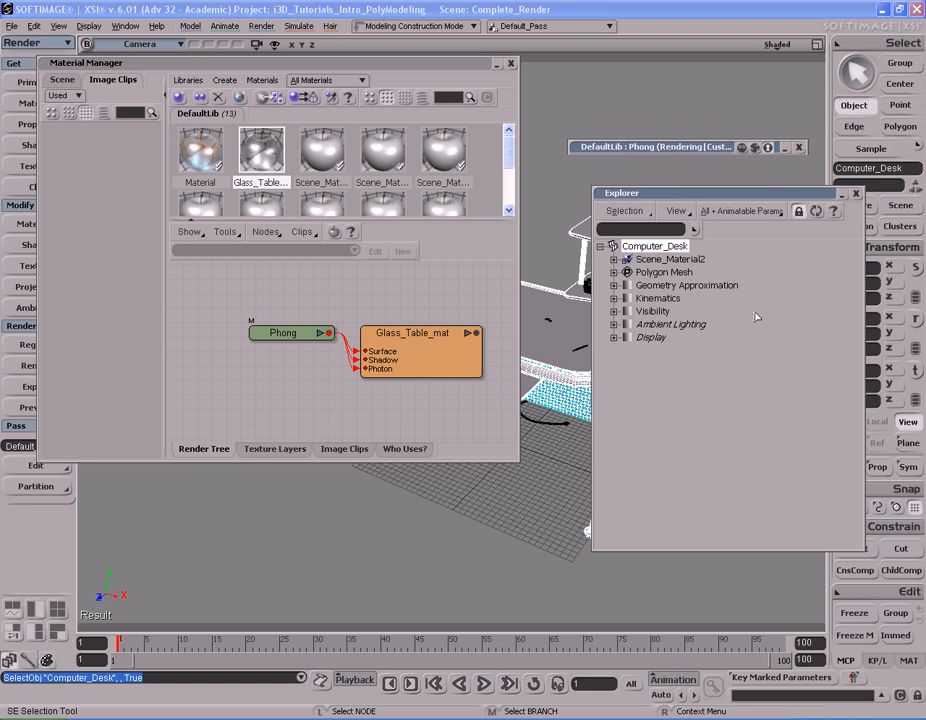
click(613, 273)
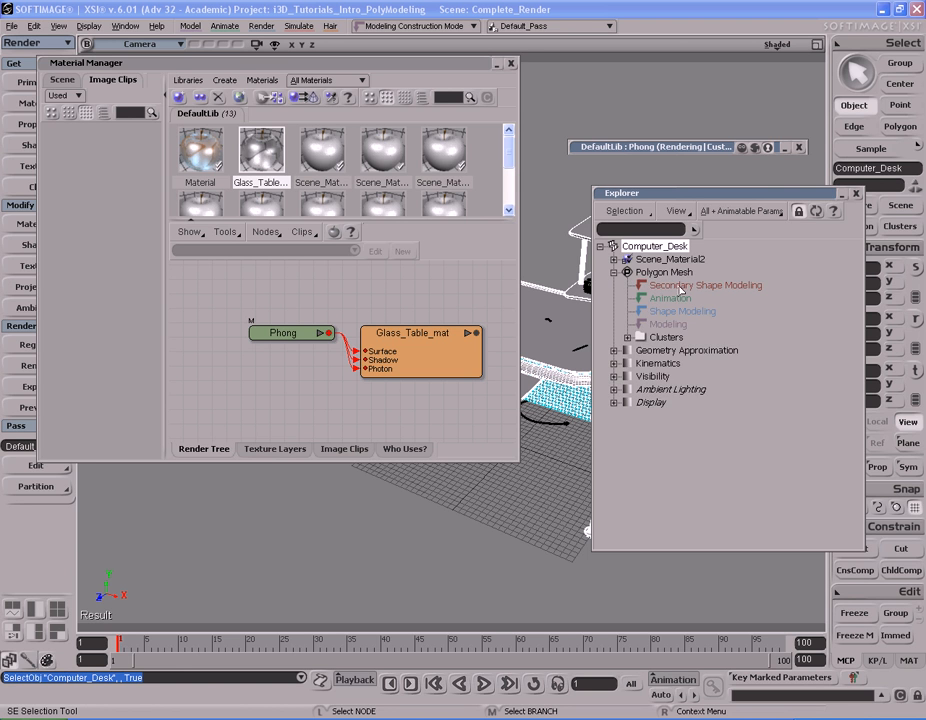
click(627, 338)
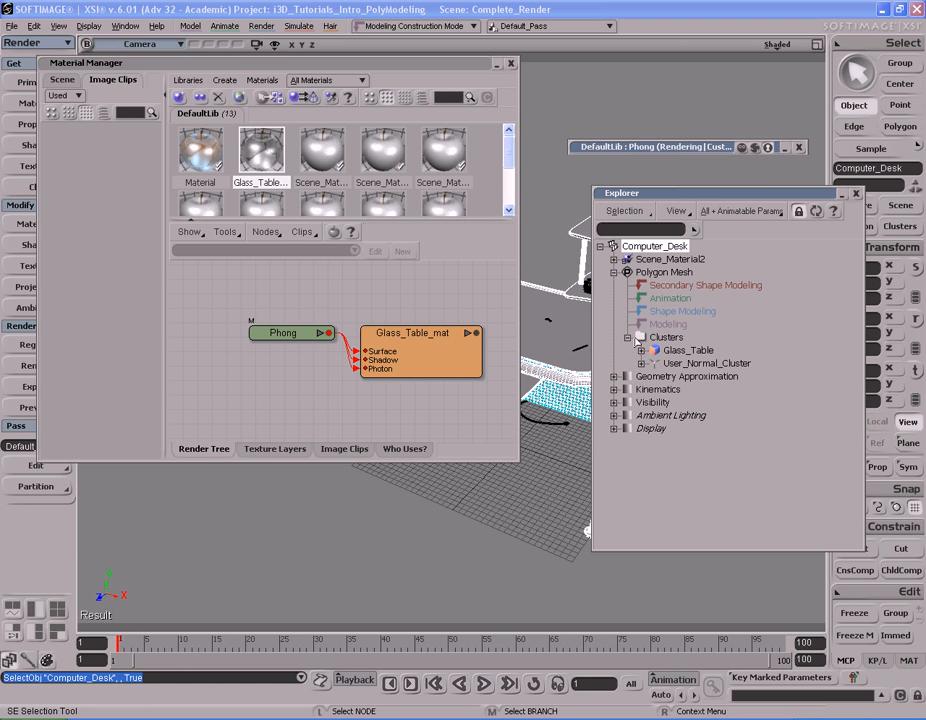
click(686, 351)
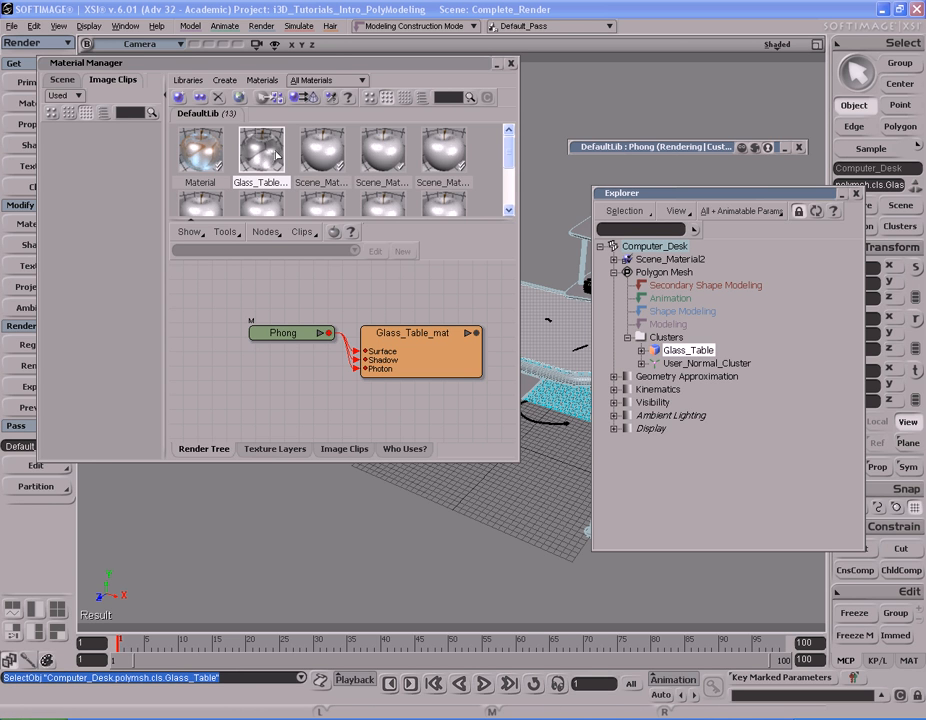
Assign Glass_Table_mat to the desk's Glass_Table cluster and close the explorer
drag(260, 150, 362, 226)
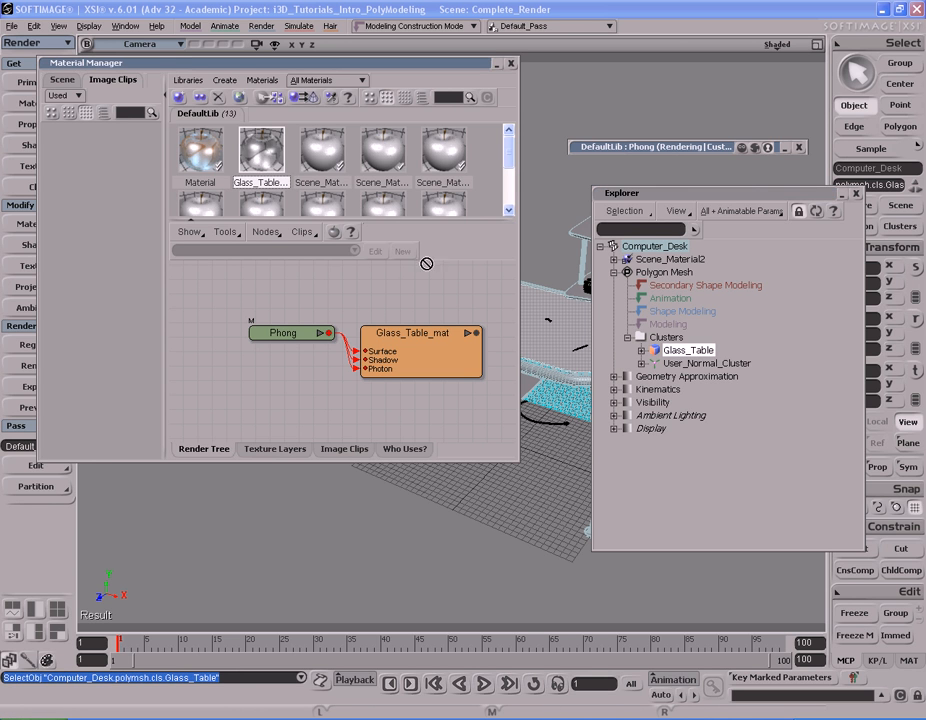
drag(683, 366, 698, 352)
click(856, 193)
Preview the glass tabletop in a render region over the desk and hide the region
key(s)
drag(680, 250, 673, 279)
click(656, 370)
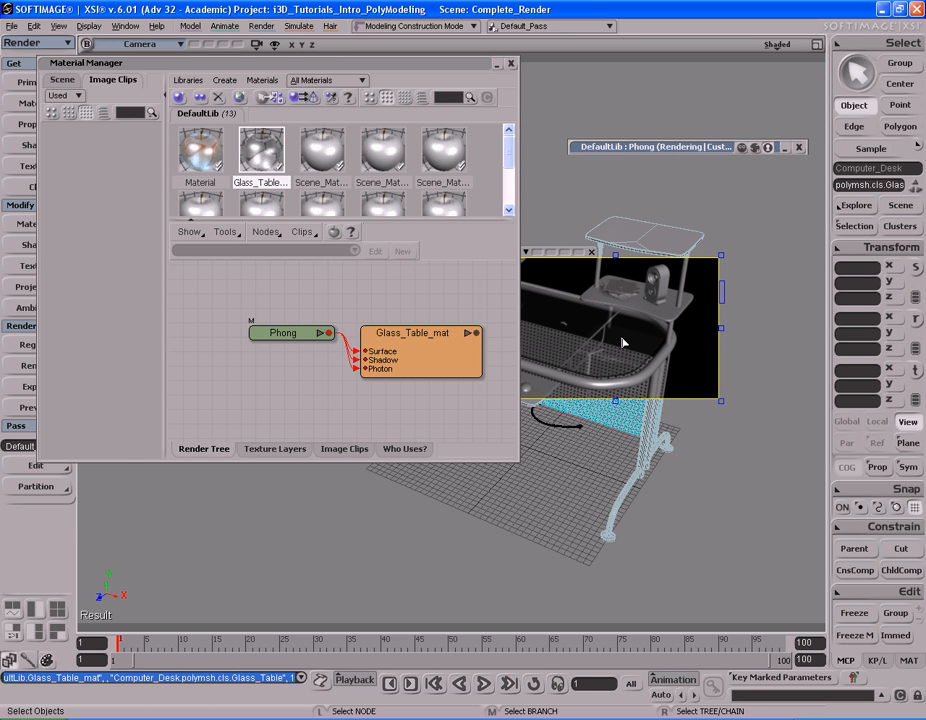
middle_click(752, 340)
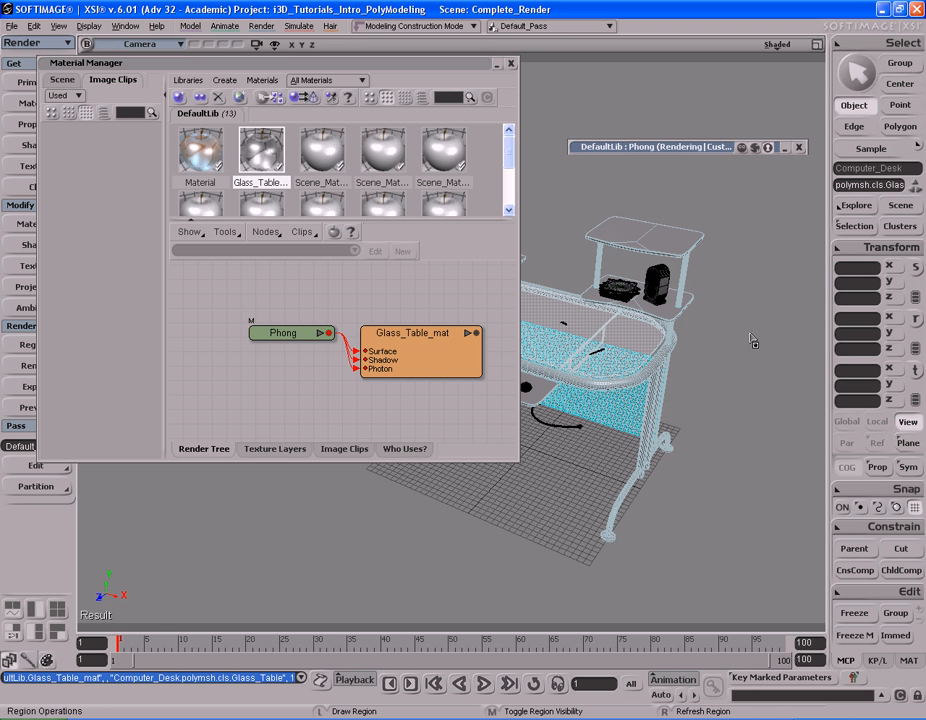
Close the Material Manager and the Phong property page, and deselect all objects
click(510, 63)
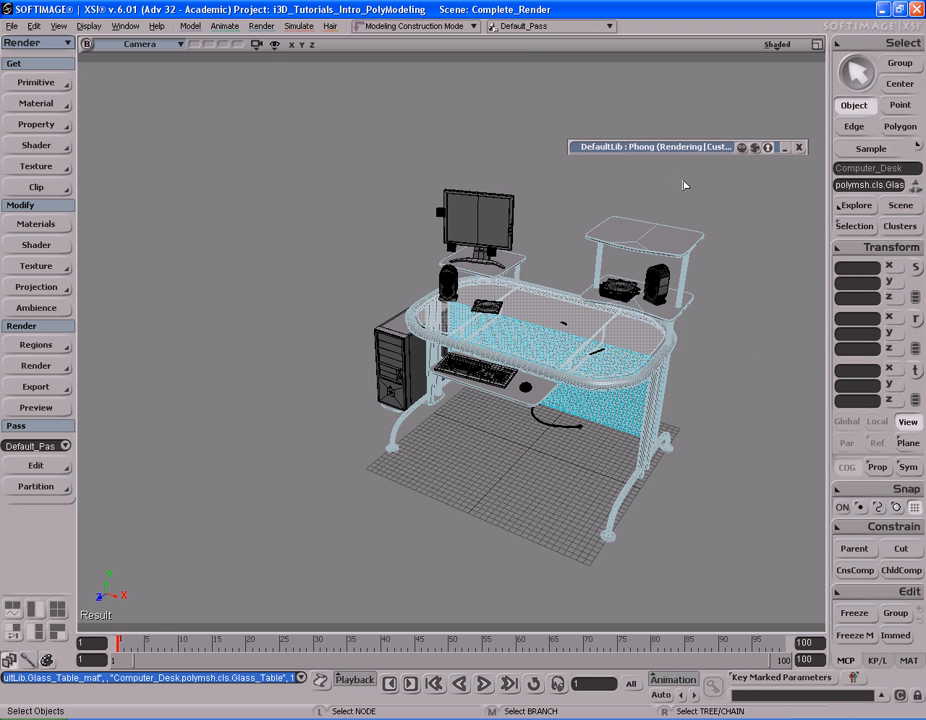
key(s)
drag(614, 283, 594, 291)
right_drag(595, 292, 624, 278)
click(800, 148)
key(s)
mouse_move(686, 280)
right_down()
mouse_move(597, 271)
mouse_move(688, 281)
mouse_move(744, 271)
mouse_move(703, 286)
mouse_move(707, 248)
mouse_move(697, 268)
right_up()
key(ctrl+shift+a)
key(a)
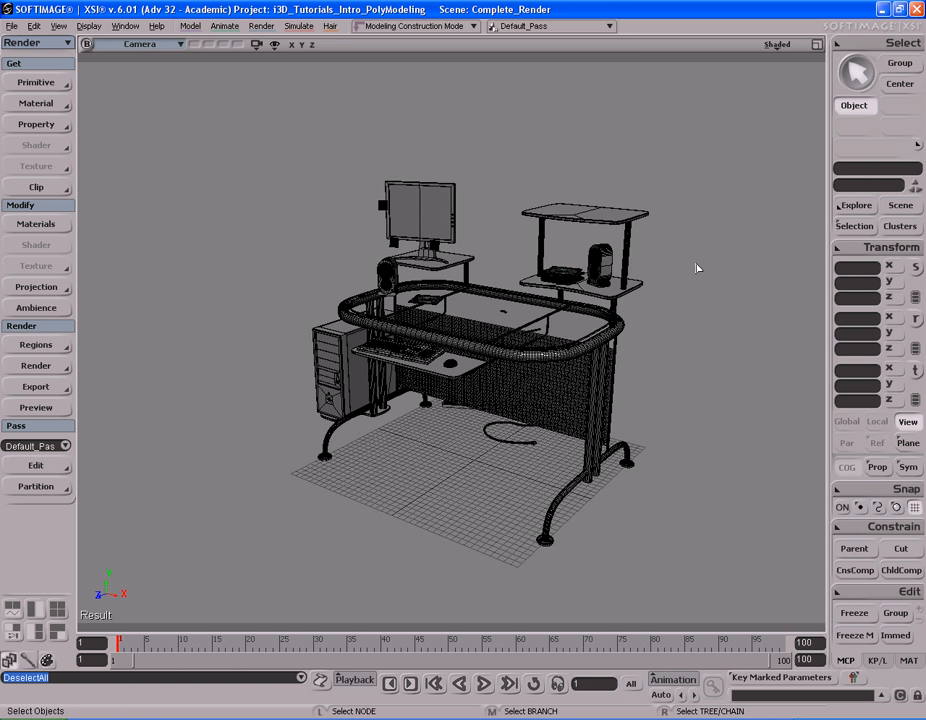
Create a polygon mesh sphere with radius 4 at the scene's origin
key(s)
drag(697, 268, 630, 283)
middle_drag(630, 283, 375, 257)
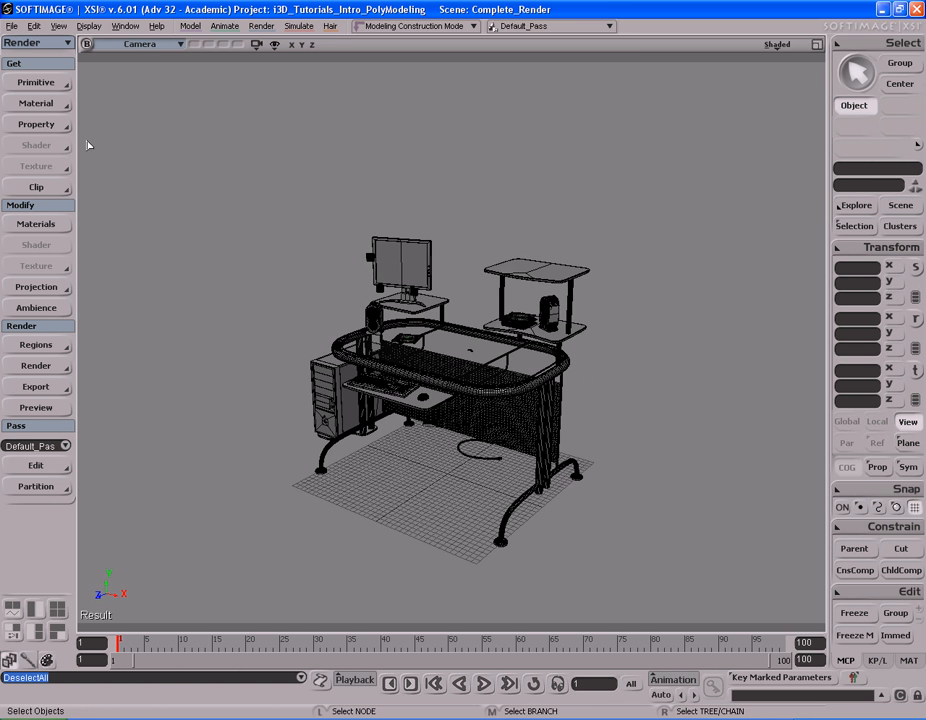
click(38, 83)
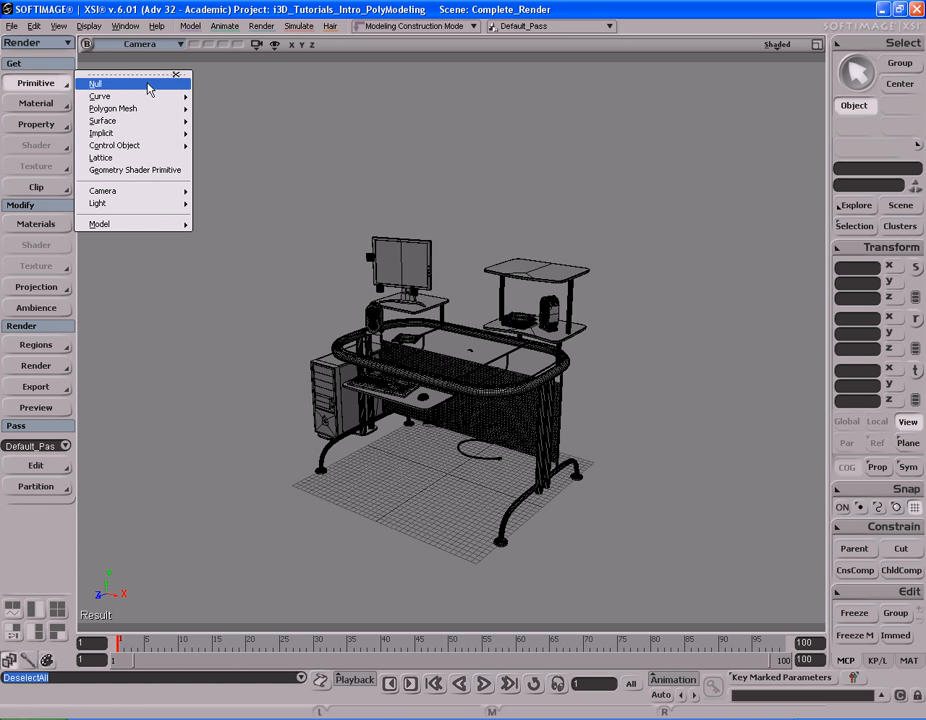
mouse_move(152, 112)
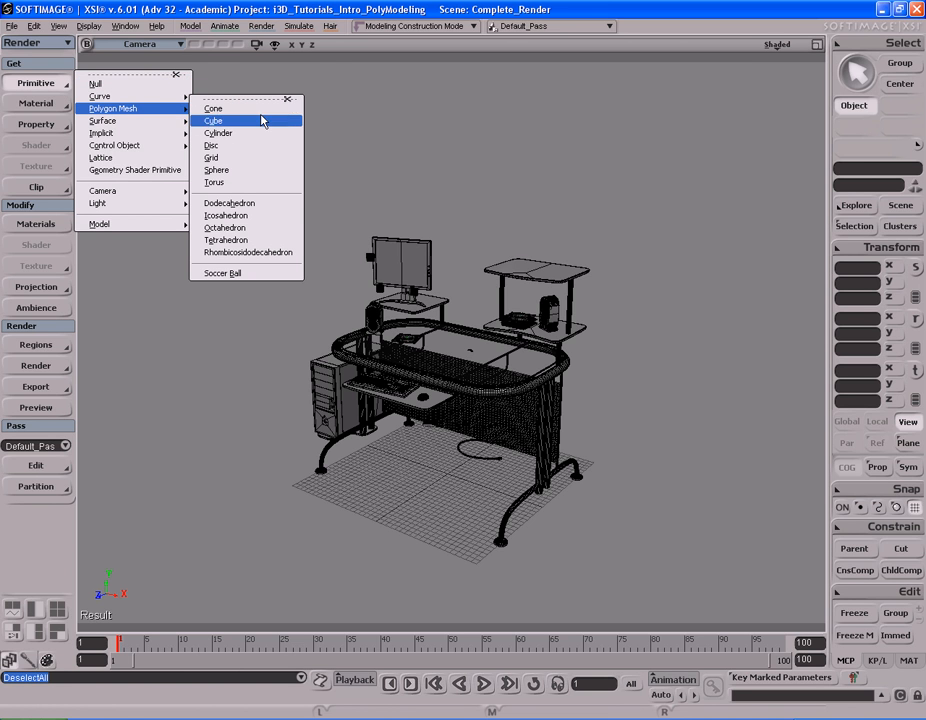
click(222, 170)
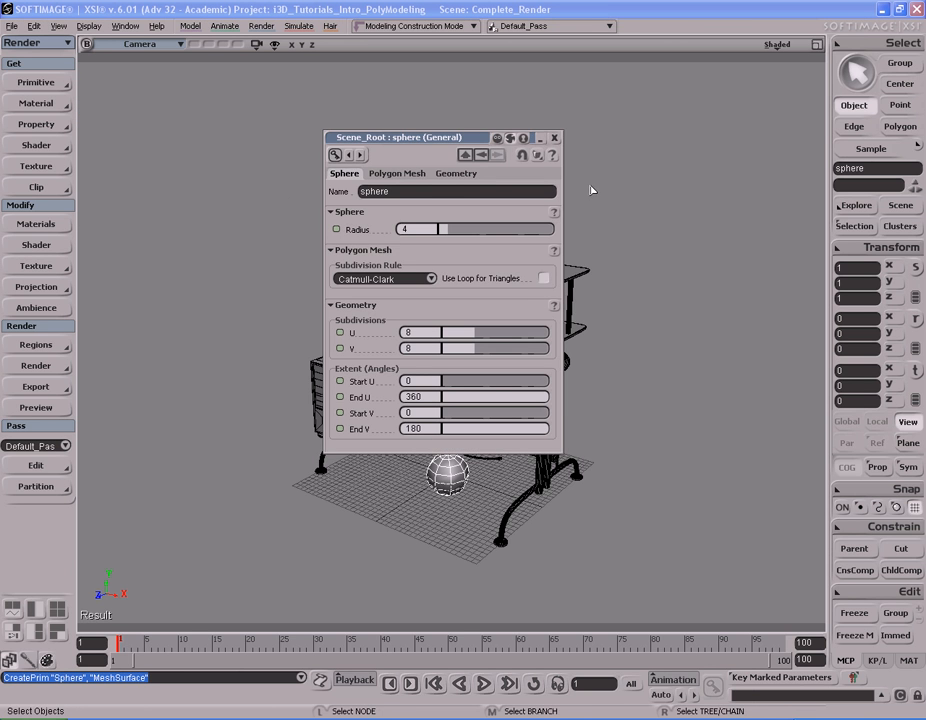
key(c)
Scale the sphere uniformly to about 1622 so it encloses the whole desk scene, and return to object selection
key(x)
drag(414, 270, 662, 266)
drag(511, 267, 701, 262)
drag(526, 274, 698, 271)
drag(568, 272, 690, 270)
drag(532, 265, 690, 260)
drag(566, 253, 695, 248)
drag(566, 243, 696, 238)
drag(550, 234, 665, 231)
drag(539, 232, 562, 231)
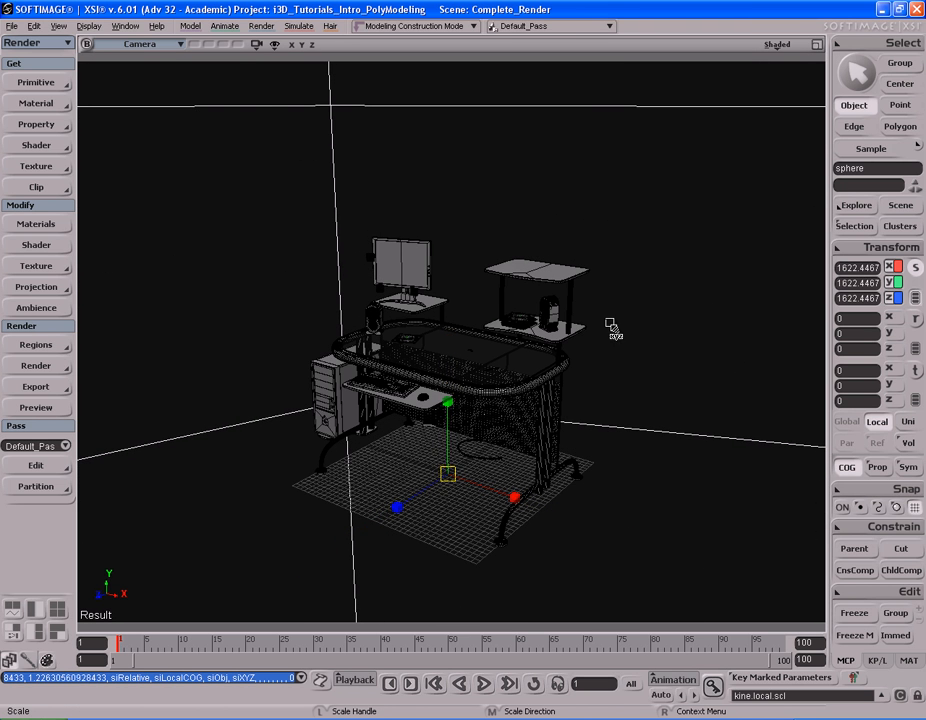
key(space)
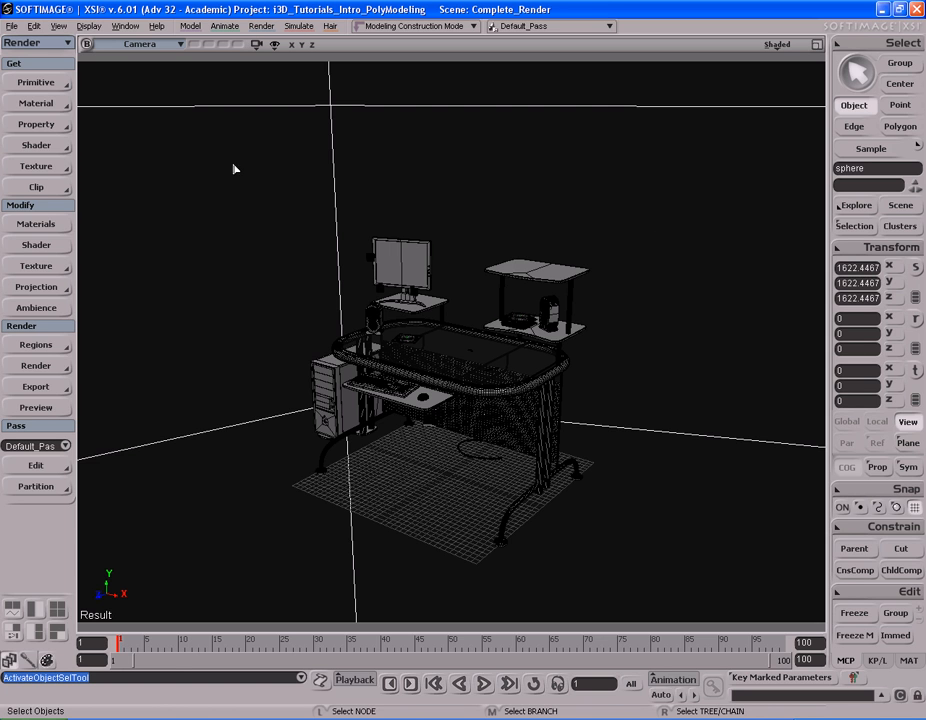
Apply a Constant material to the sphere and set its color to pure white, 1.000 in R, G and B
click(60, 103)
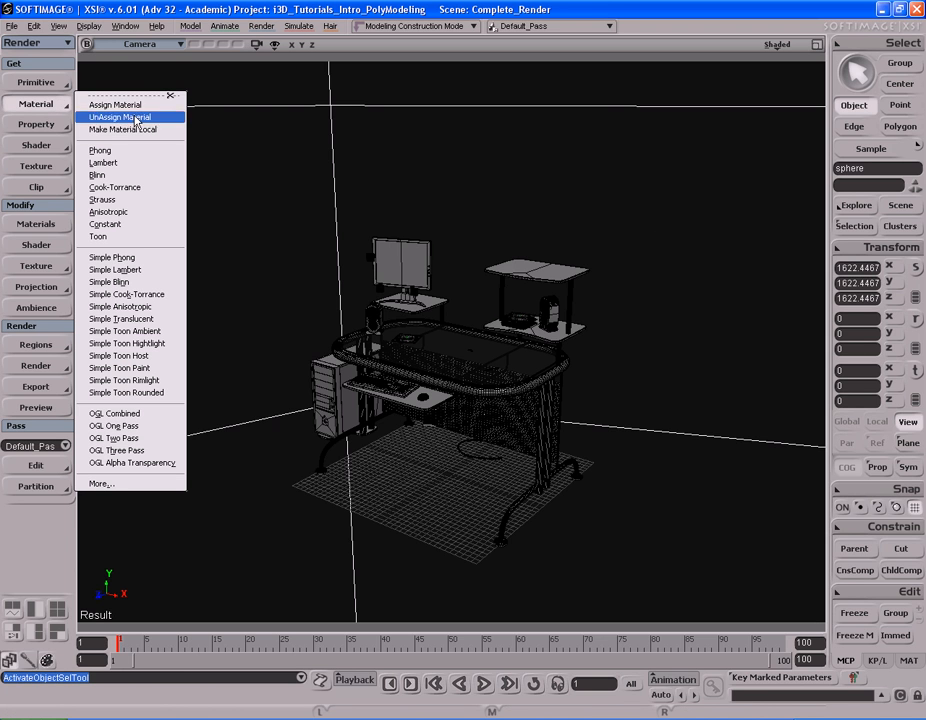
click(137, 226)
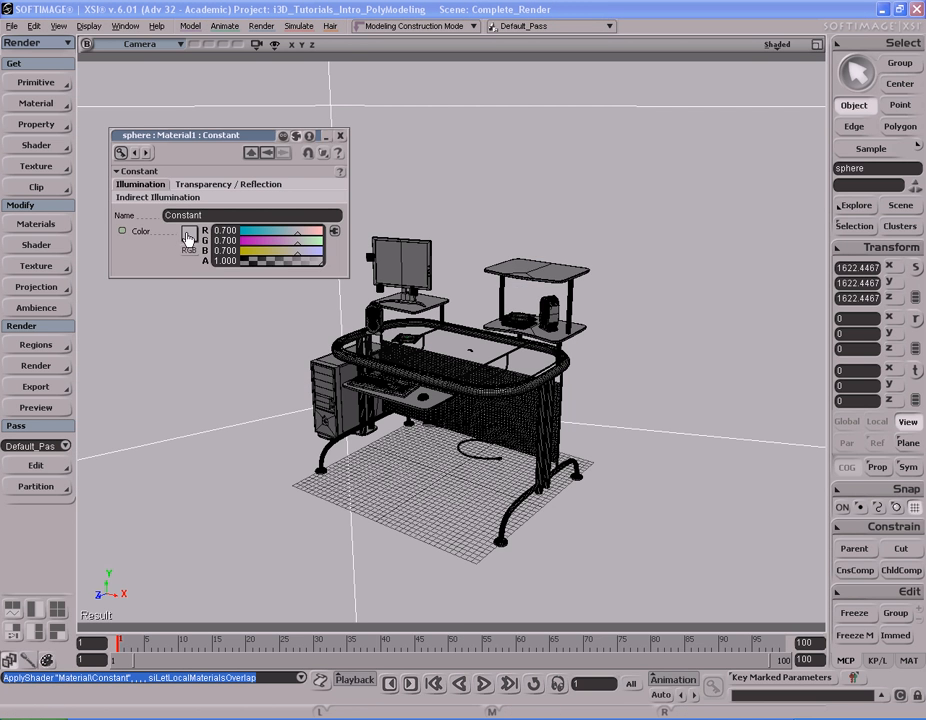
click(187, 236)
drag(283, 278, 284, 247)
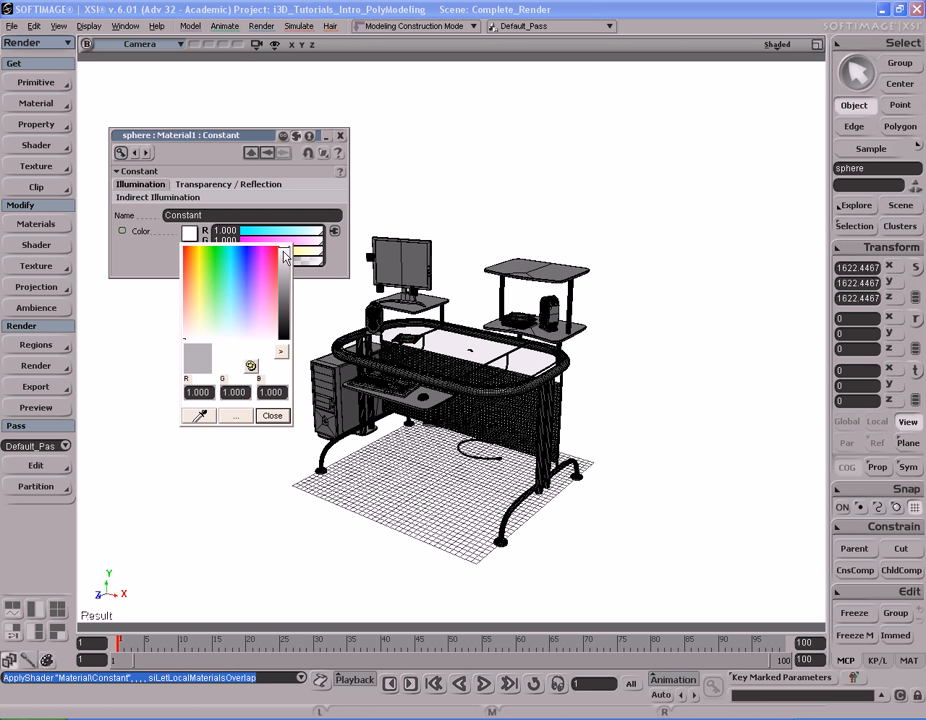
click(279, 416)
click(340, 135)
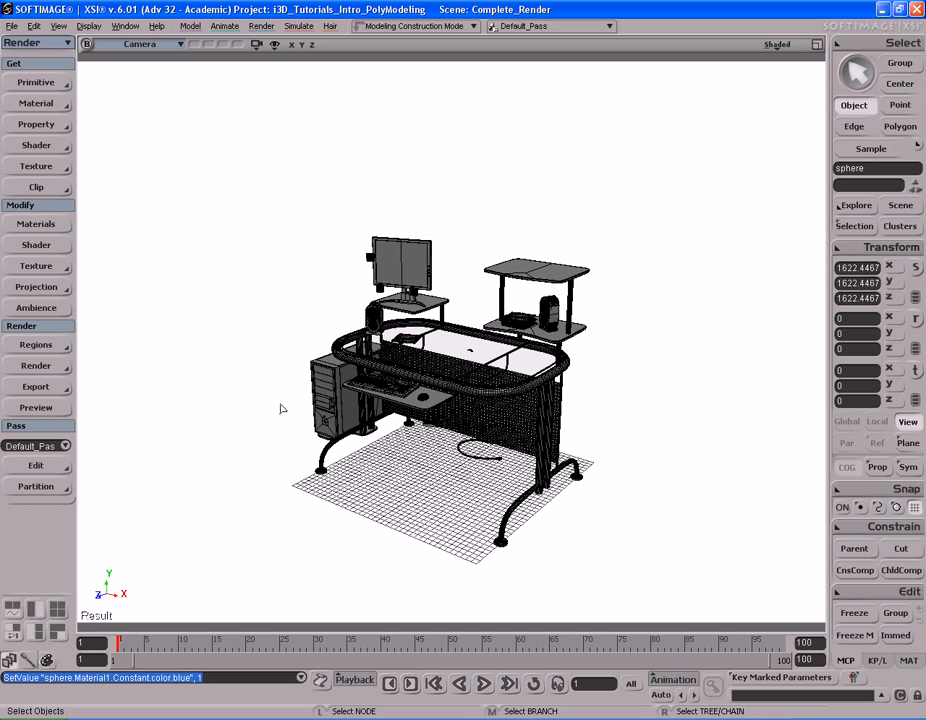
Enable Final Gathering in the render region options for all viewports and set its Number of Rays to 32
click(38, 345)
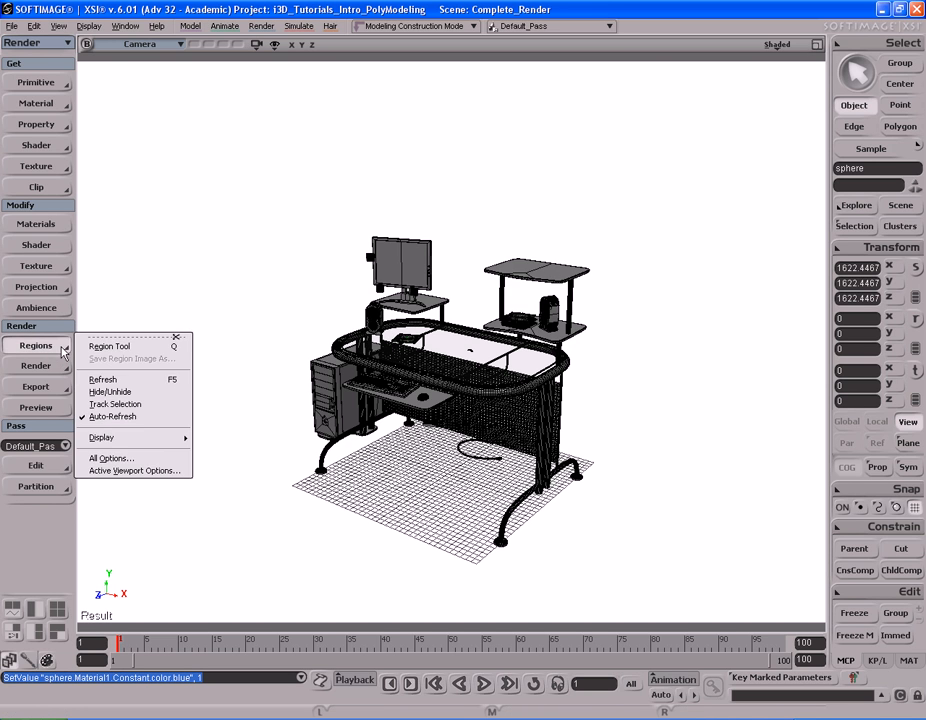
click(138, 462)
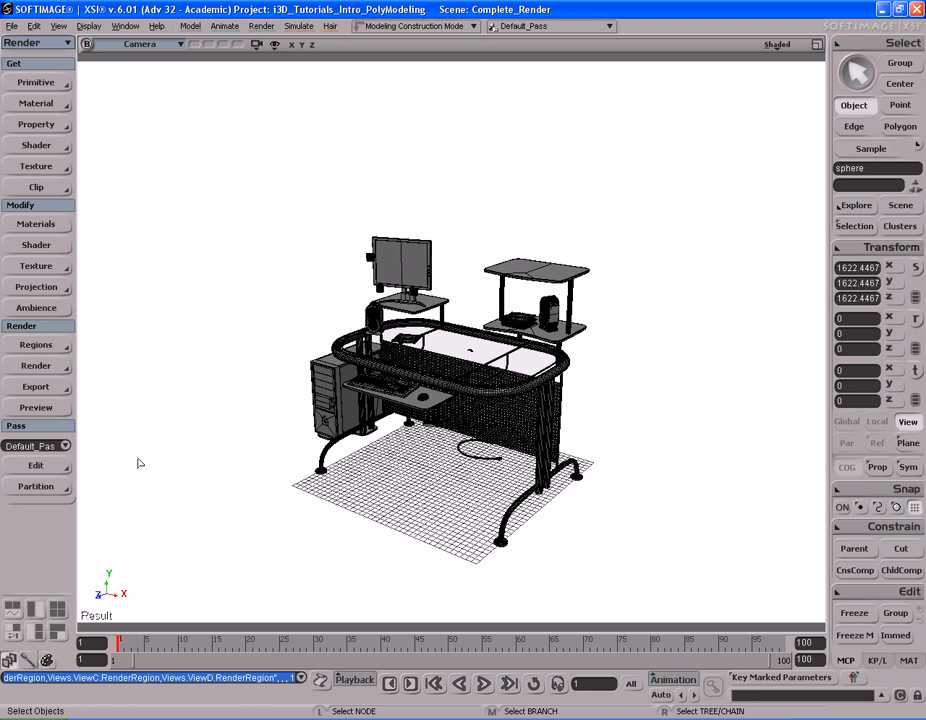
drag(275, 139, 386, 13)
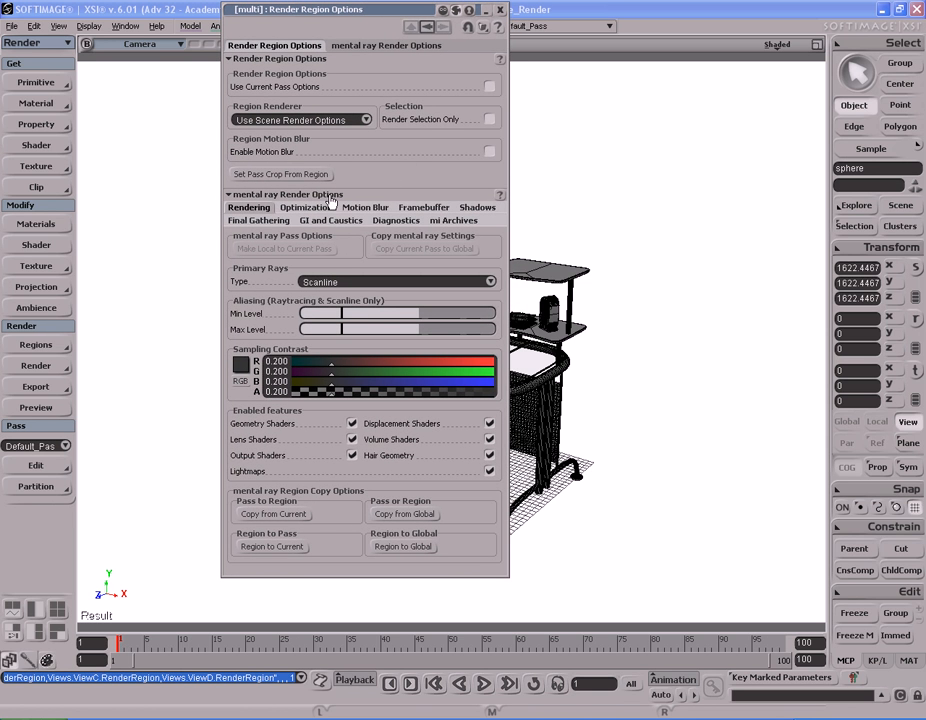
click(259, 221)
click(489, 249)
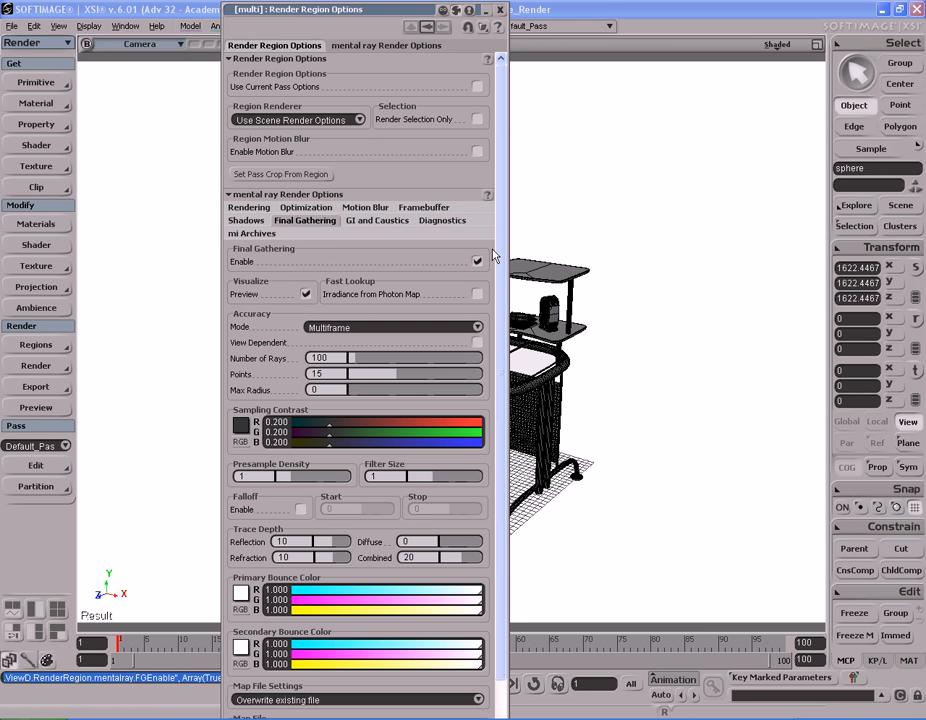
scroll(503, 280, down, 2)
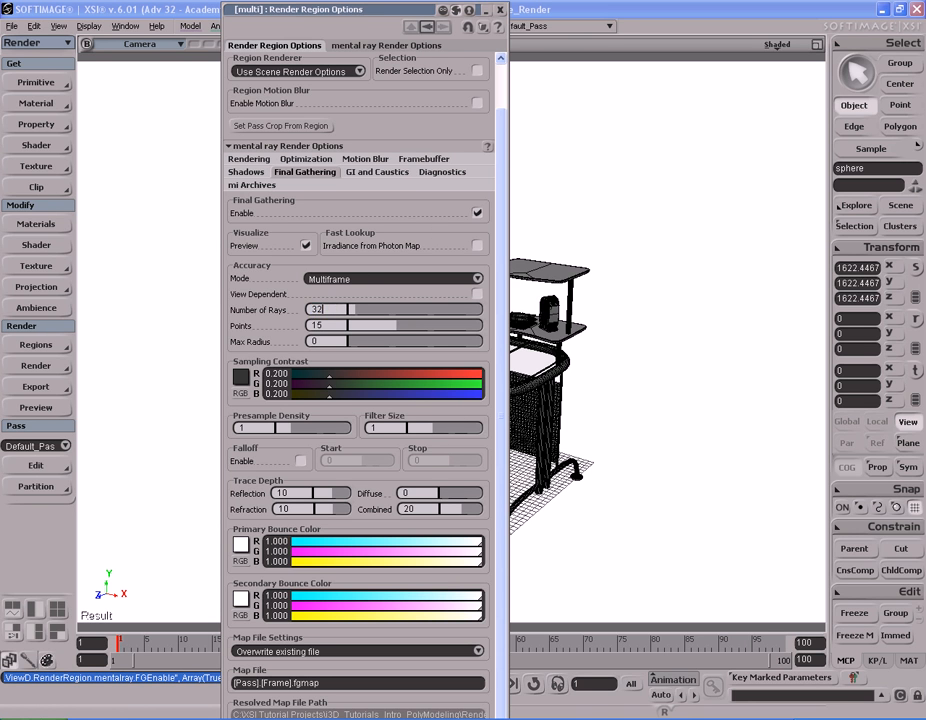
drag(341, 298, 341, 311)
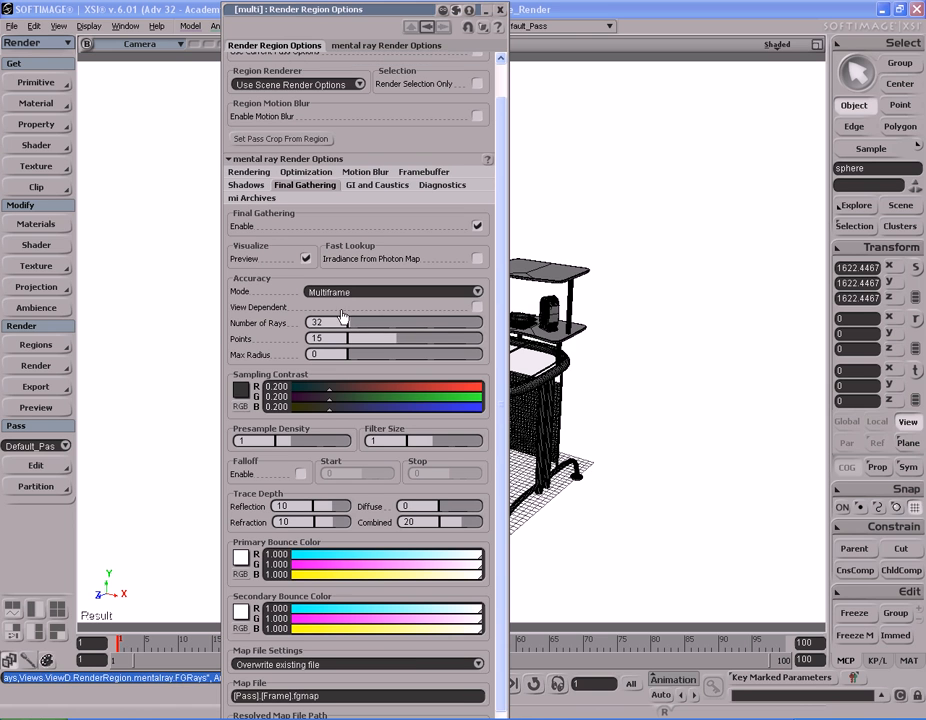
double_click(423, 11)
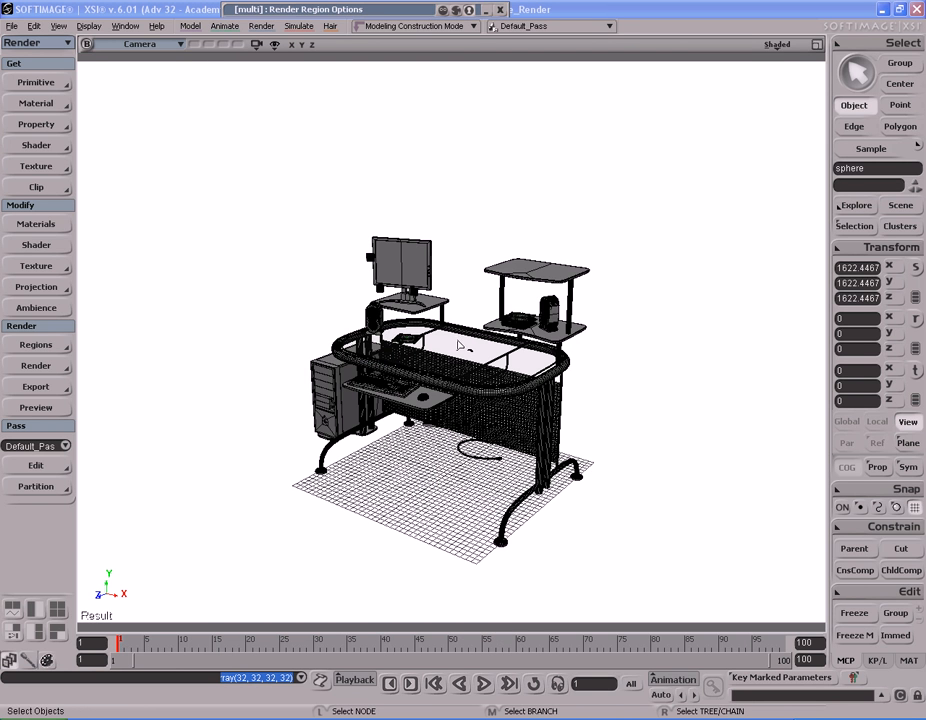
Render a preview region around the whole desk, clear it and save the scene
key(q)
drag(277, 200, 627, 579)
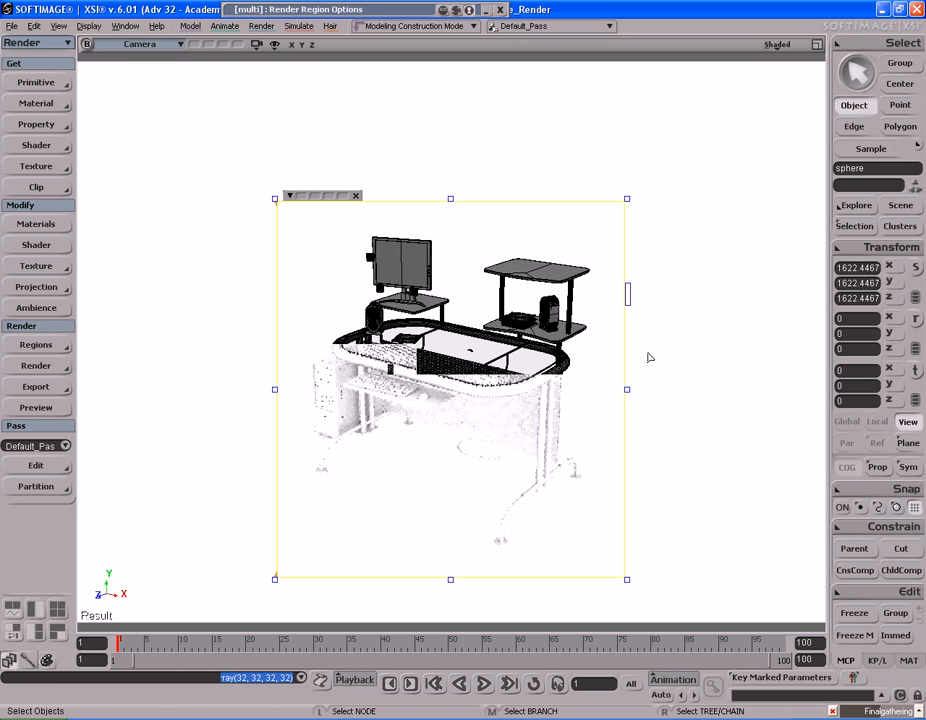
key(shift+q)
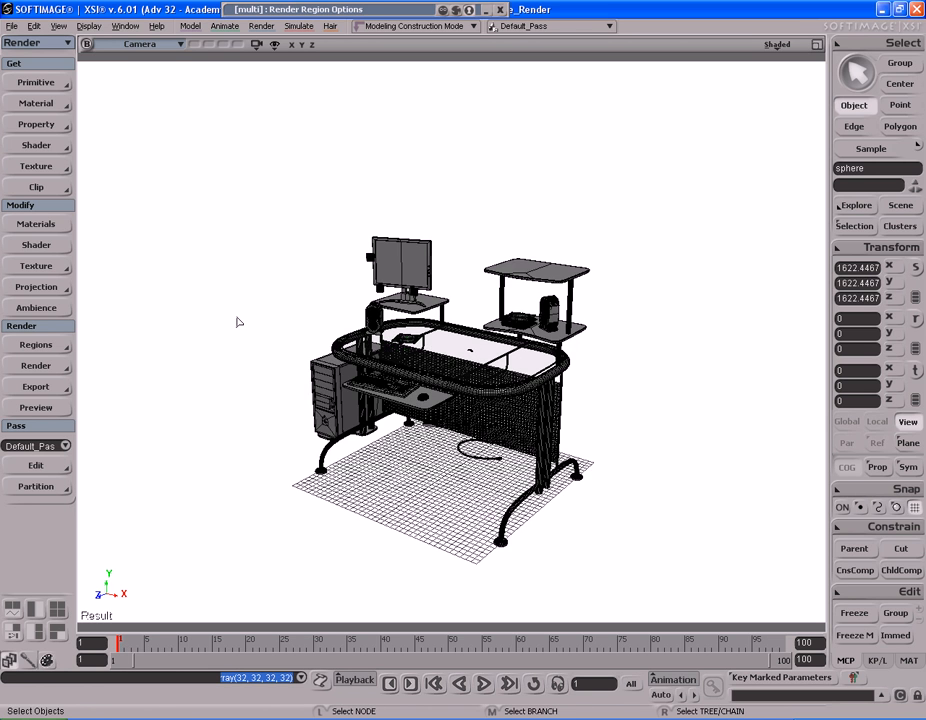
key(ctrl+s)
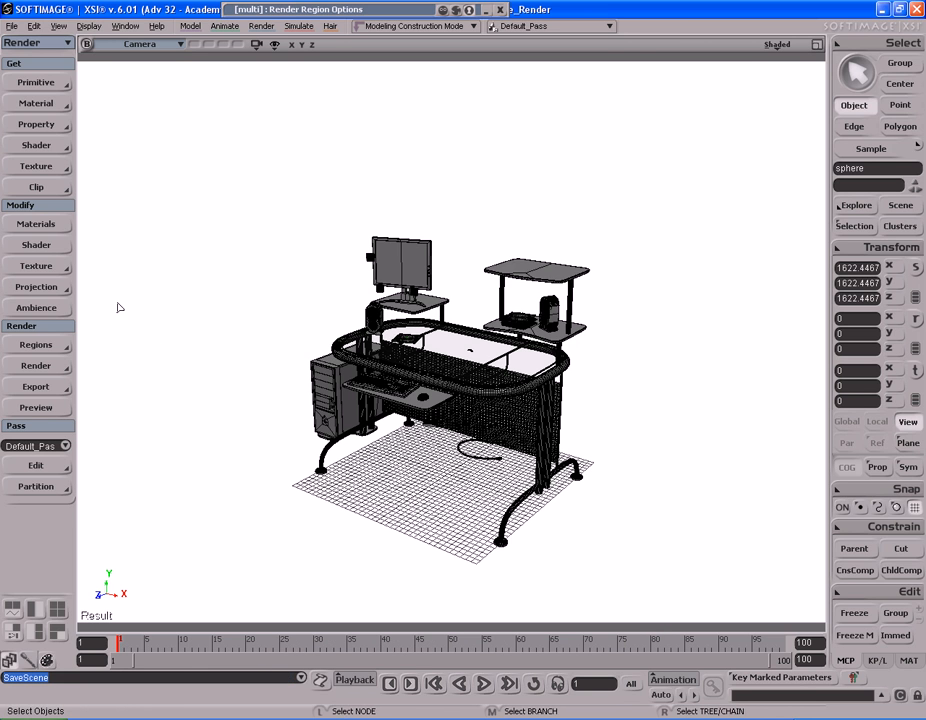
Set the scene's ambient lighting color to black, 0.000 in R, G and B
click(58, 307)
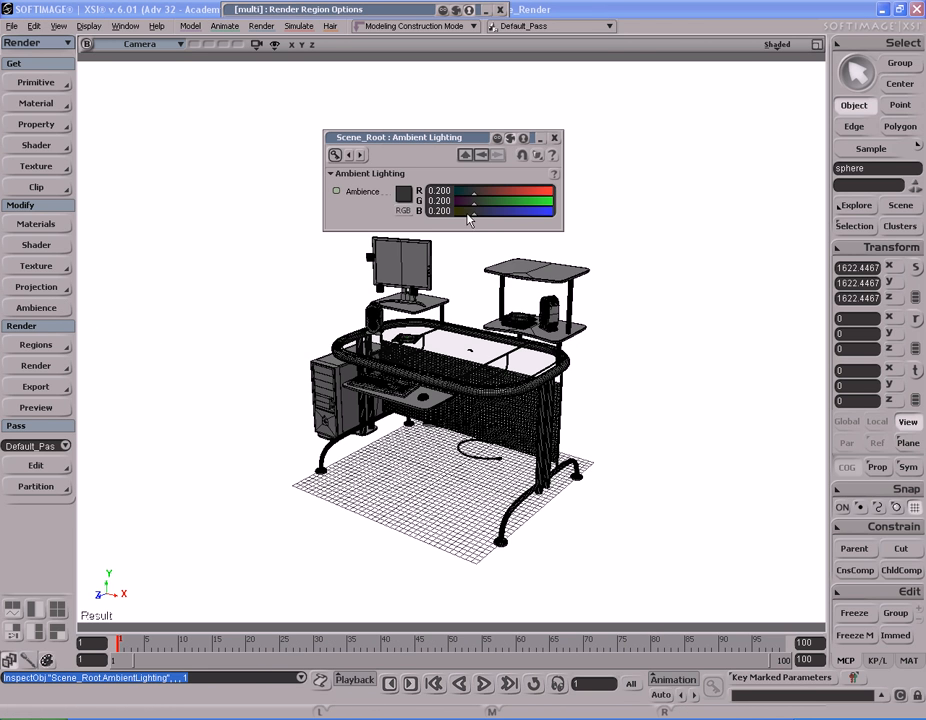
drag(471, 215, 424, 215)
click(507, 203)
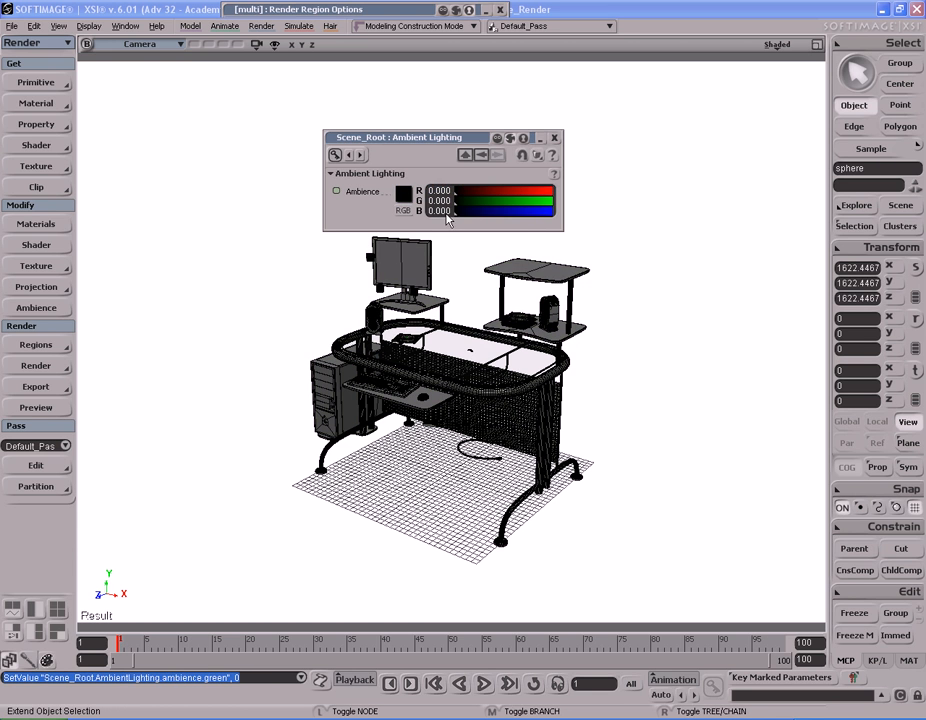
click(554, 137)
Render another preview region around the desk with the ambience at black, and clear it
key(q)
drag(264, 220, 620, 573)
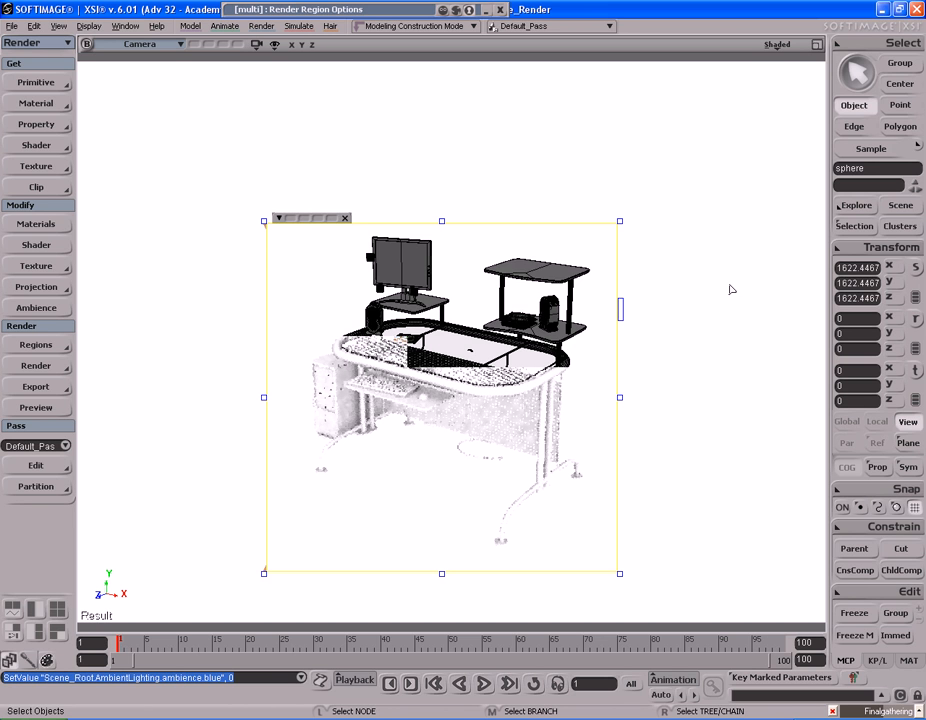
middle_click(668, 299)
Create a polygon mesh grid under the desk with U and V lengths of 50 and 1 subdivision in each direction
key(s)
right_drag(635, 326, 622, 335)
middle_drag(622, 335, 612, 366)
drag(612, 366, 658, 292)
middle_drag(658, 292, 620, 331)
key(space)
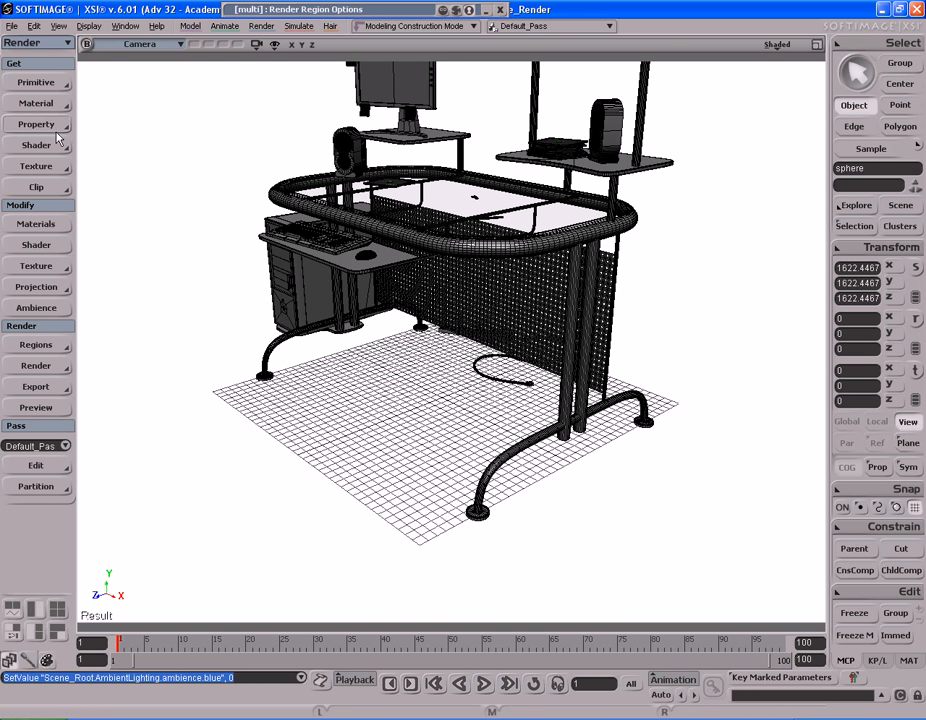
click(36, 82)
mouse_move(146, 112)
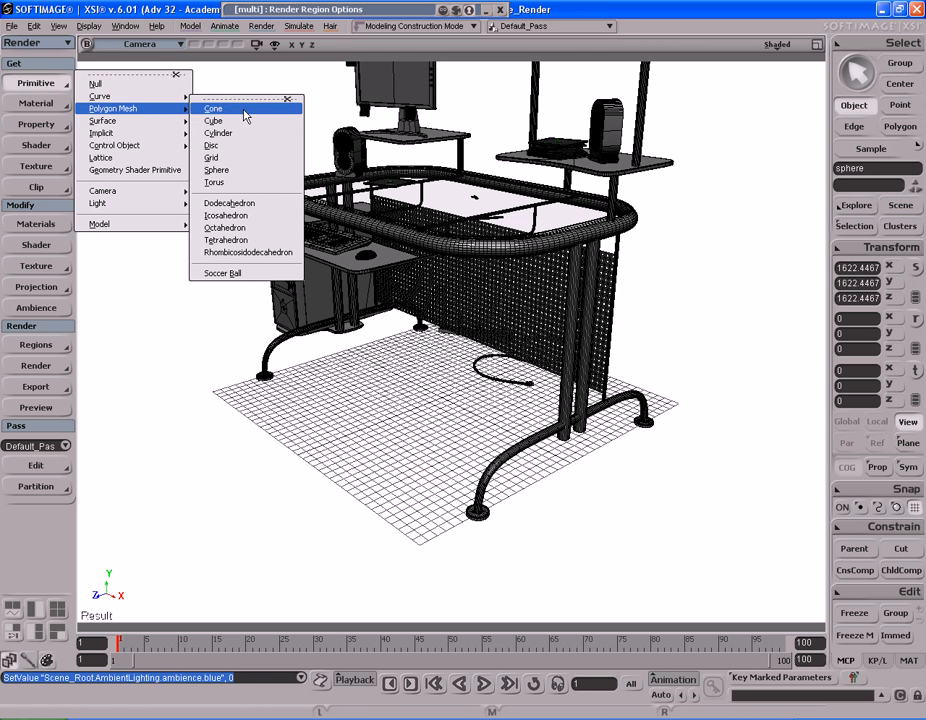
click(240, 157)
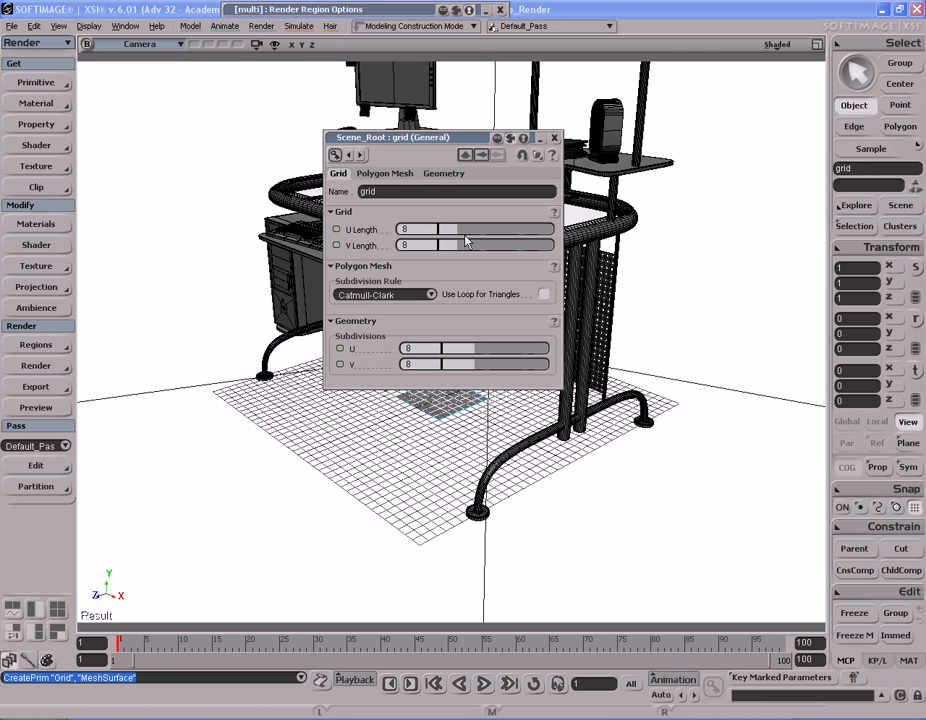
drag(470, 364, 431, 348)
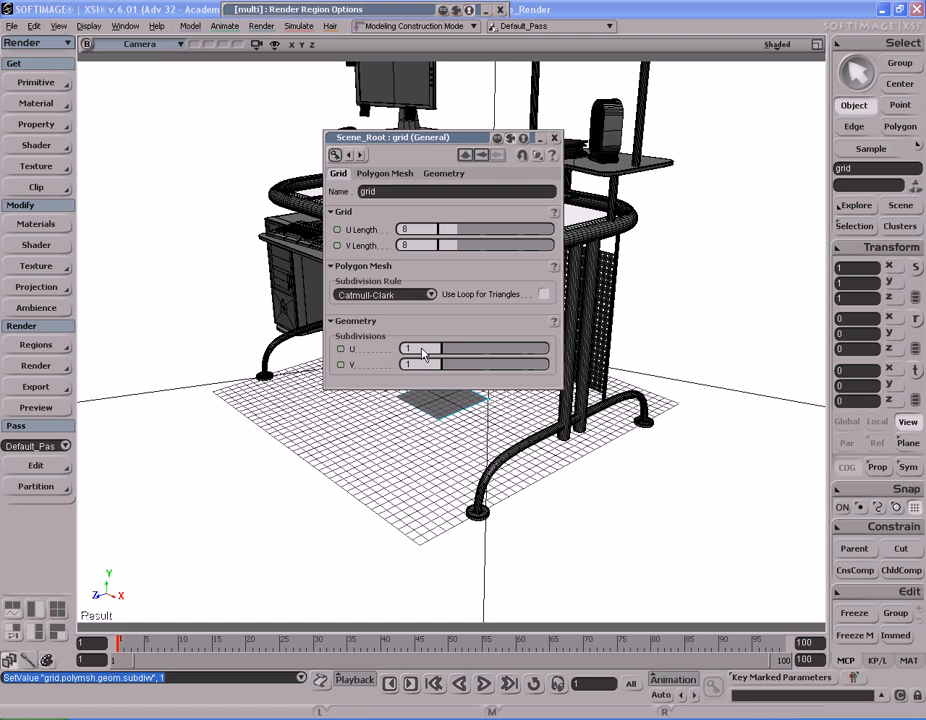
drag(454, 244, 575, 246)
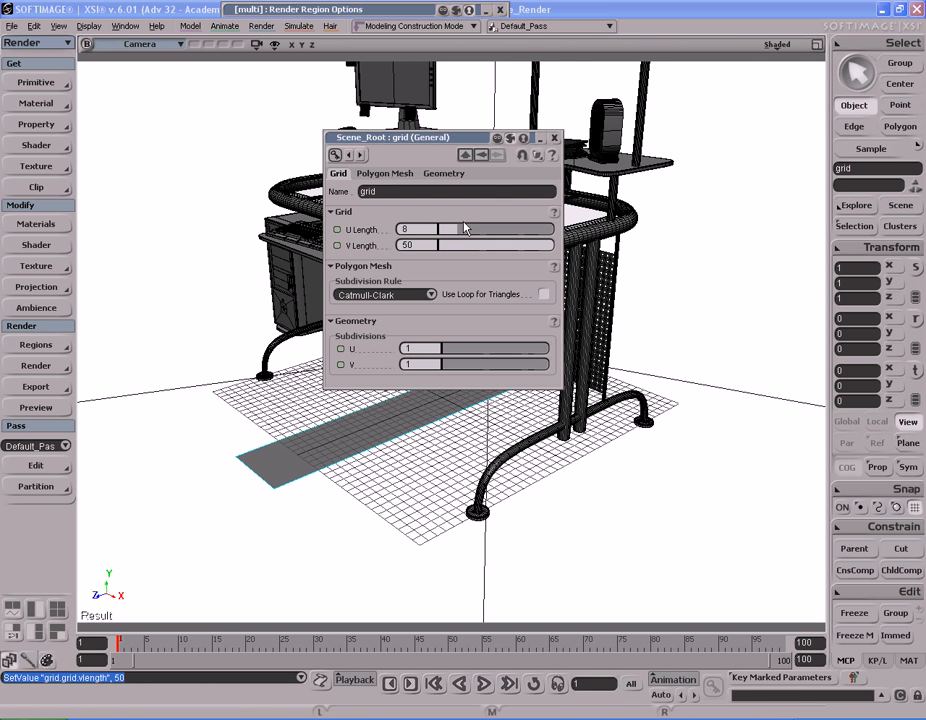
drag(492, 229, 588, 230)
click(554, 138)
Scale the grid uniformly to about 10.33 so it forms a large floor, and return to object selection
key(s)
right_drag(418, 288, 445, 283)
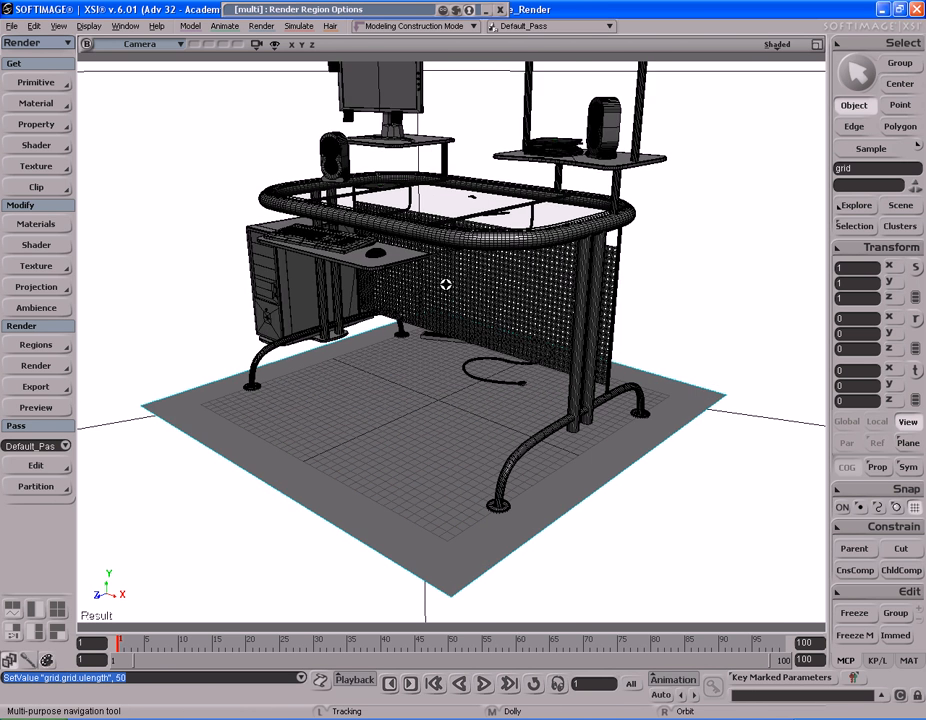
middle_drag(445, 283, 562, 269)
key(x)
mouse_move(562, 269)
right_down()
mouse_move(572, 286)
mouse_move(570, 273)
right_up()
key(s)
drag(535, 272, 557, 253)
key(s)
right_drag(557, 250, 554, 255)
middle_drag(554, 255, 527, 253)
key(a)
key(s)
right_drag(533, 246, 533, 255)
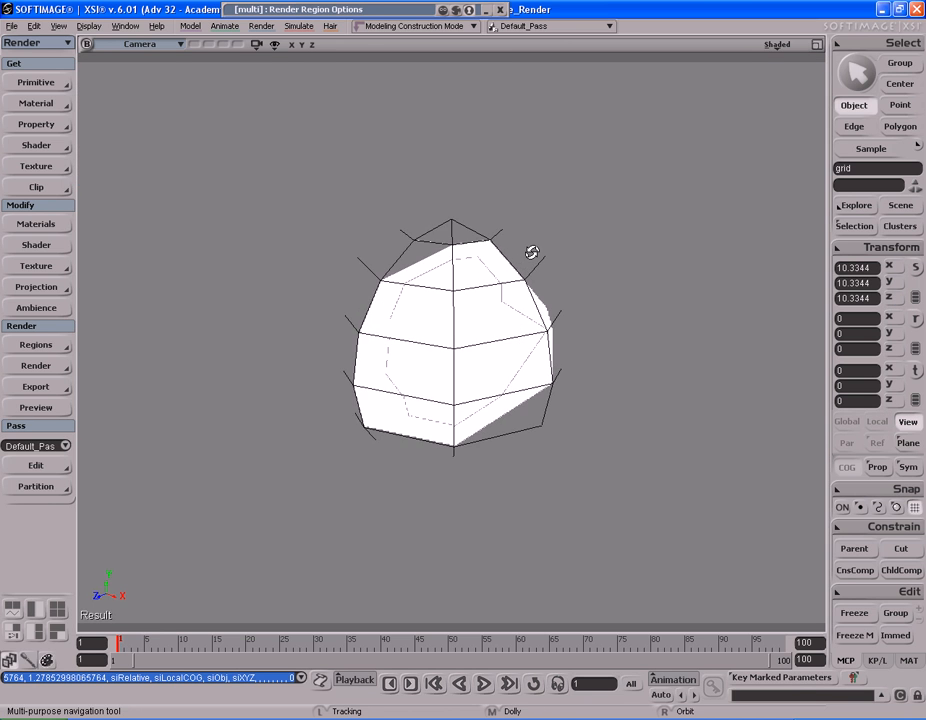
key(space)
Frame the desk on the floor grid, render a preview region around it and clear the region
key(f)
key(s)
middle_drag(575, 300, 424, 294)
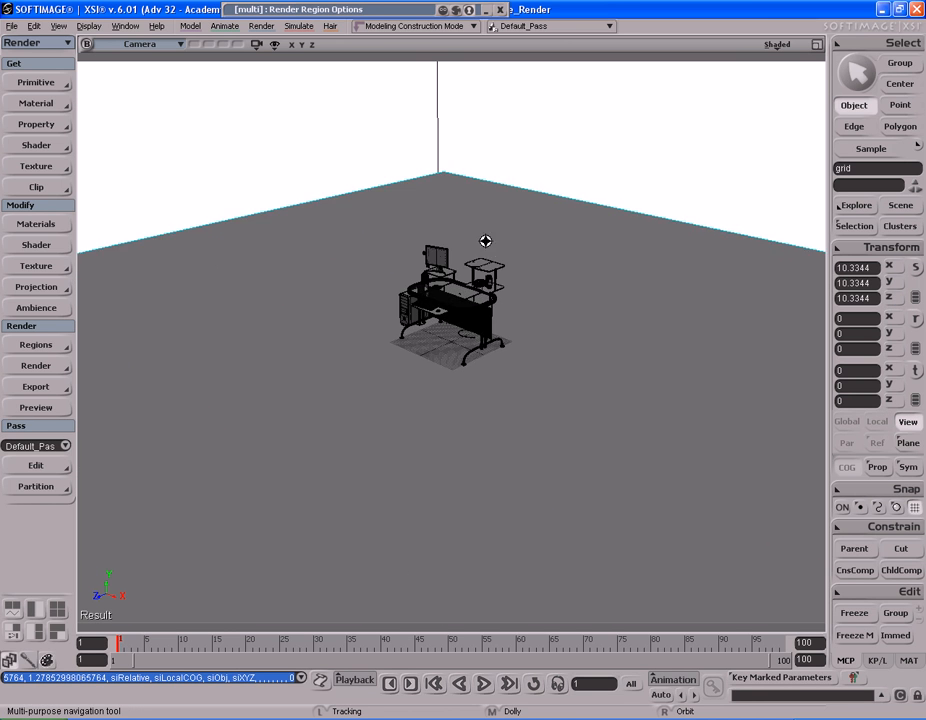
drag(547, 234, 537, 271)
middle_drag(537, 271, 451, 301)
key(space)
key(s)
right_drag(451, 300, 458, 293)
key(q)
mouse_move(280, 199)
mouse_down()
mouse_move(405, 369)
mouse_move(603, 559)
mouse_move(613, 536)
mouse_up()
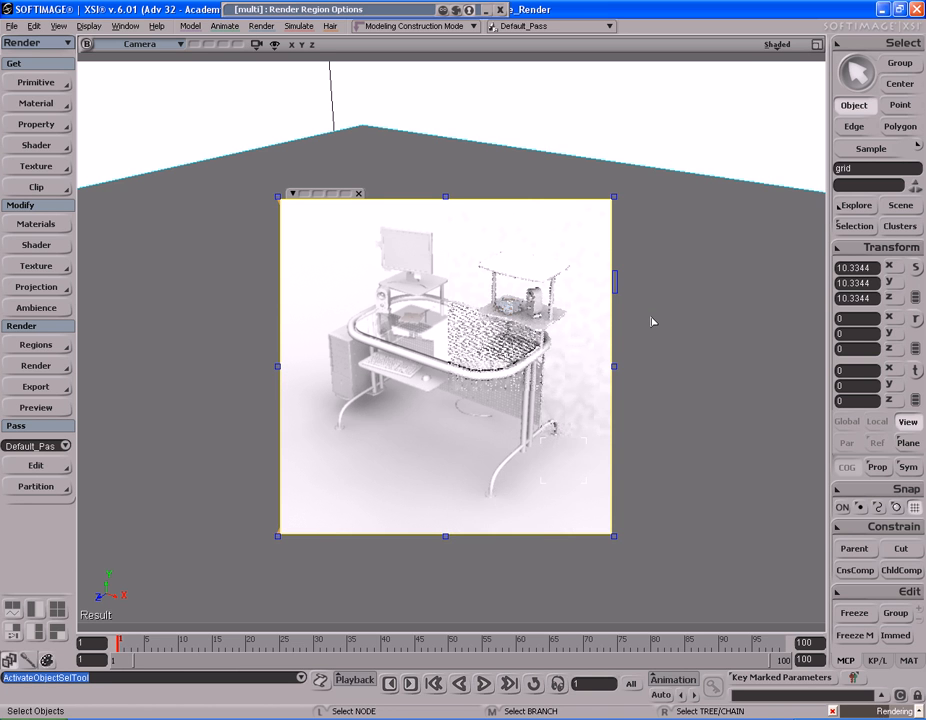
key(q)
Select the surrounding sphere and darken its Constant shader color to mid gray, 0.510 in R, G and B
key(s)
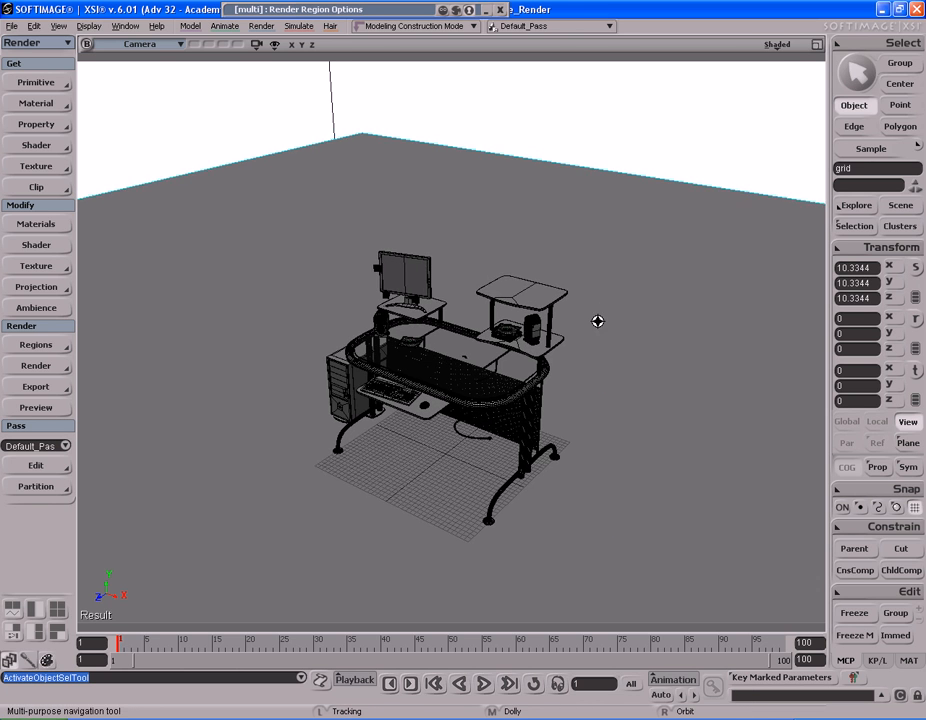
key(space)
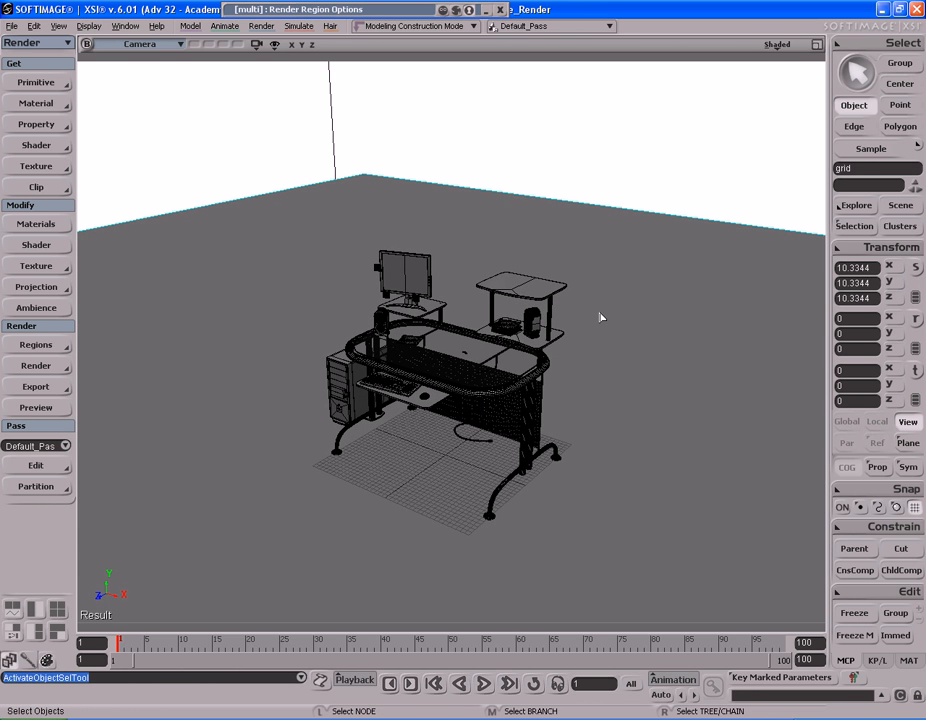
click(613, 137)
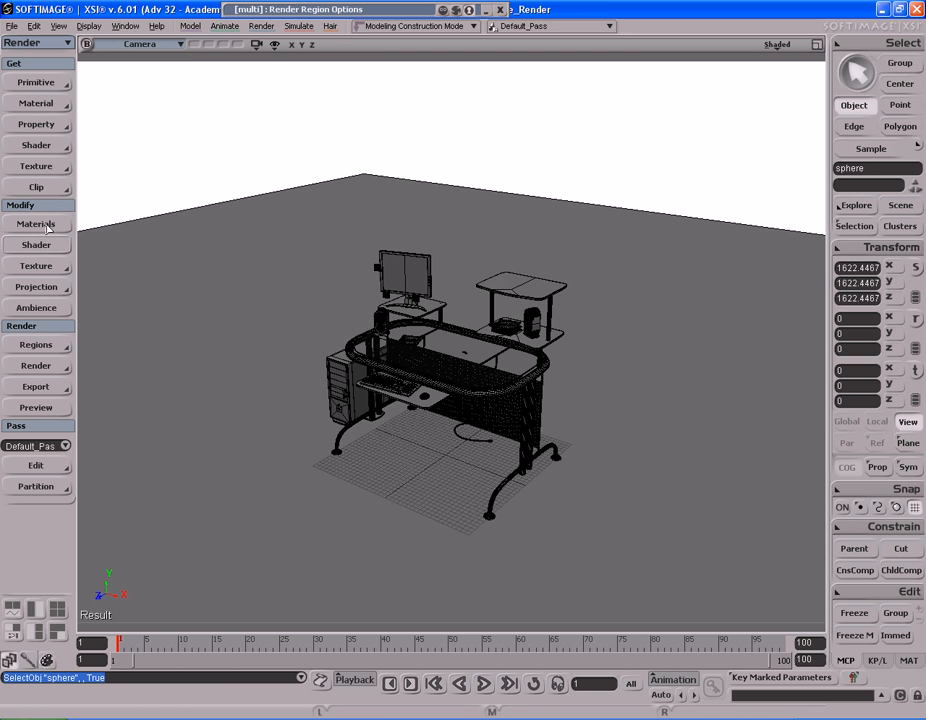
click(45, 244)
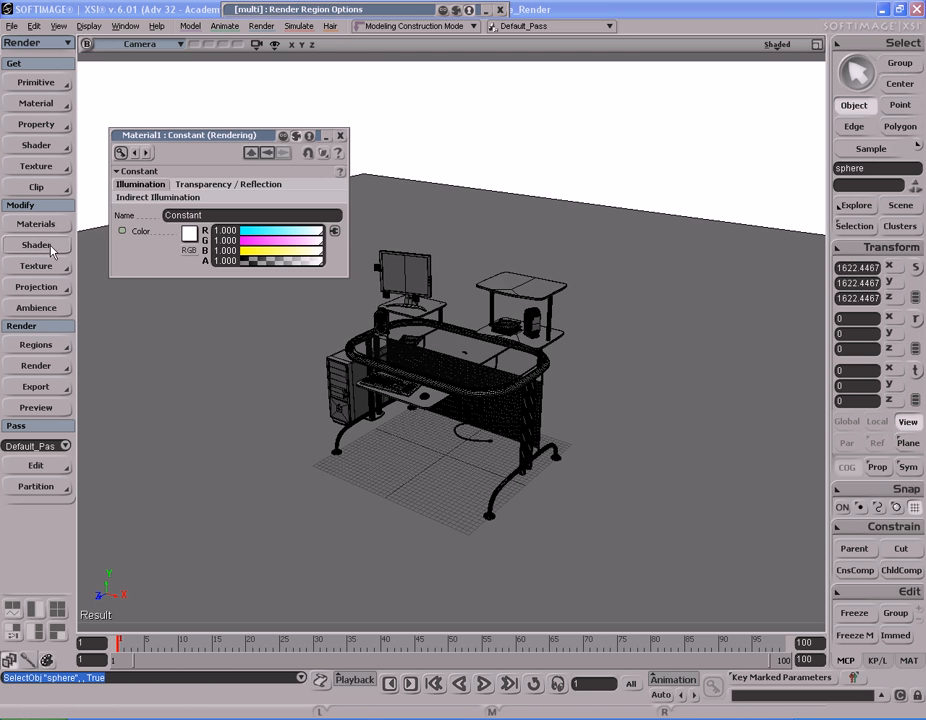
click(189, 233)
click(283, 290)
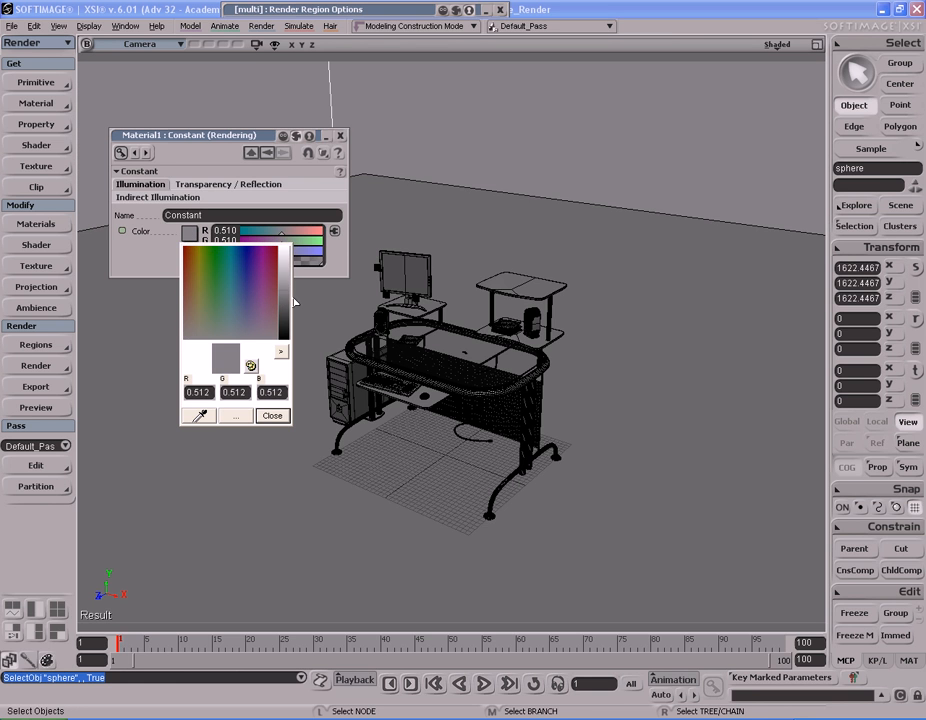
Undo the accidental multi-object selection, render a preview region over part of the desk and clear it
drag(598, 262, 392, 536)
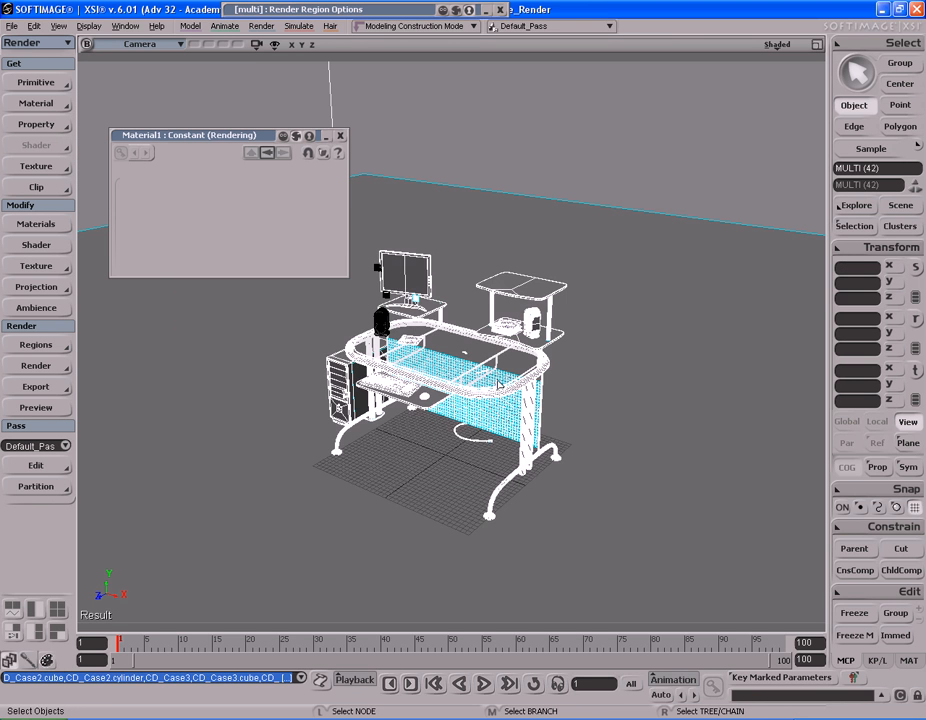
key(ctrl+z)
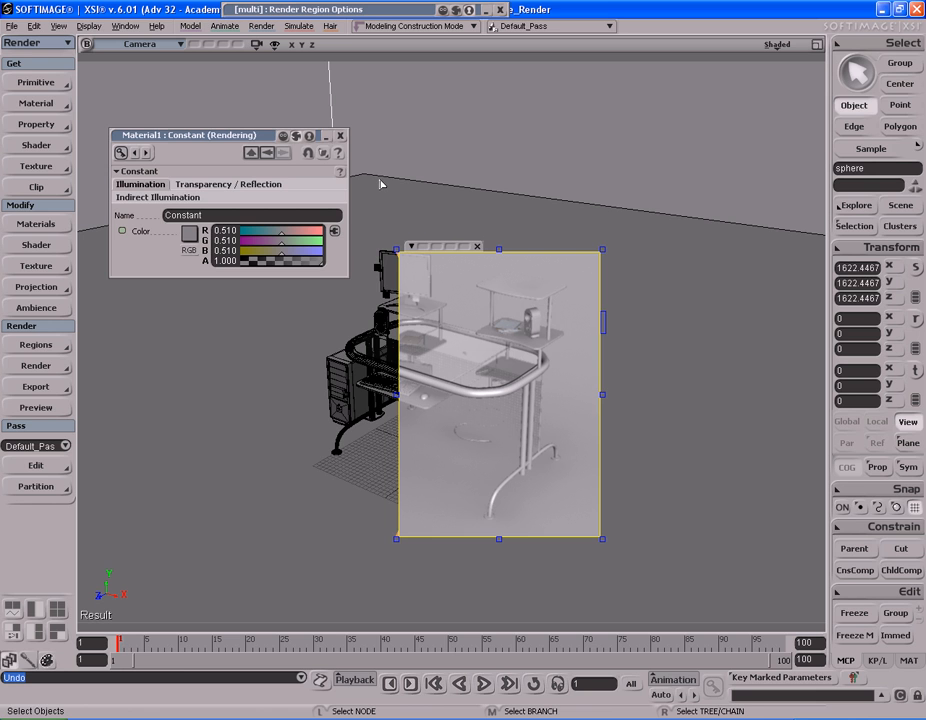
middle_click(632, 370)
Close the sphere's Constant shader page and set the Final Gathering Filter Size to 3 in the render region options
key(s)
middle_drag(633, 368, 498, 369)
right_drag(498, 369, 589, 357)
middle_drag(589, 357, 535, 352)
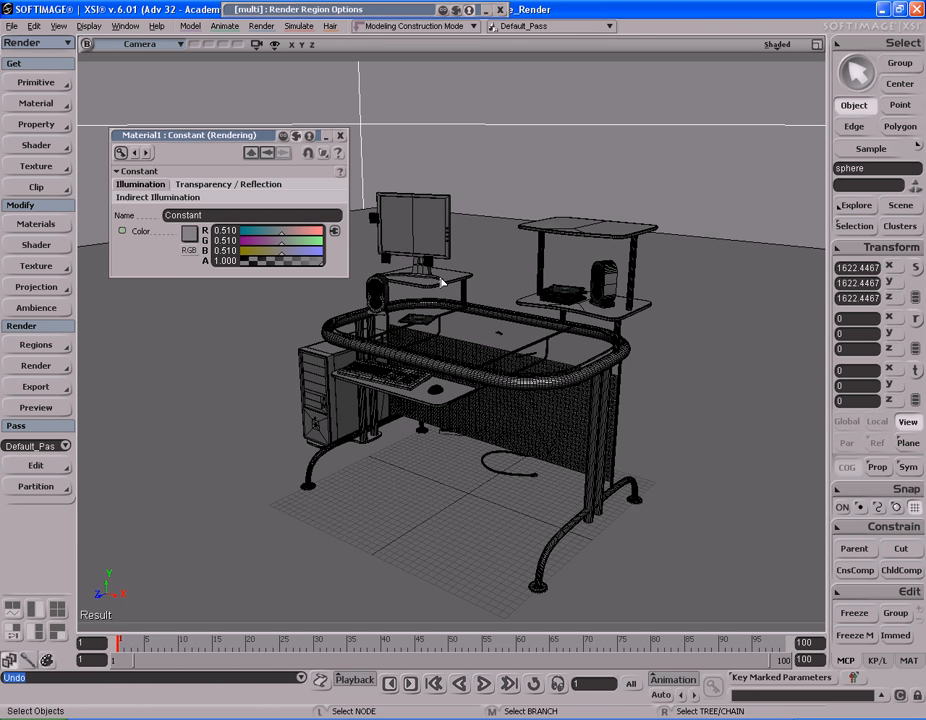
click(341, 136)
double_click(386, 12)
drag(388, 12, 222, 13)
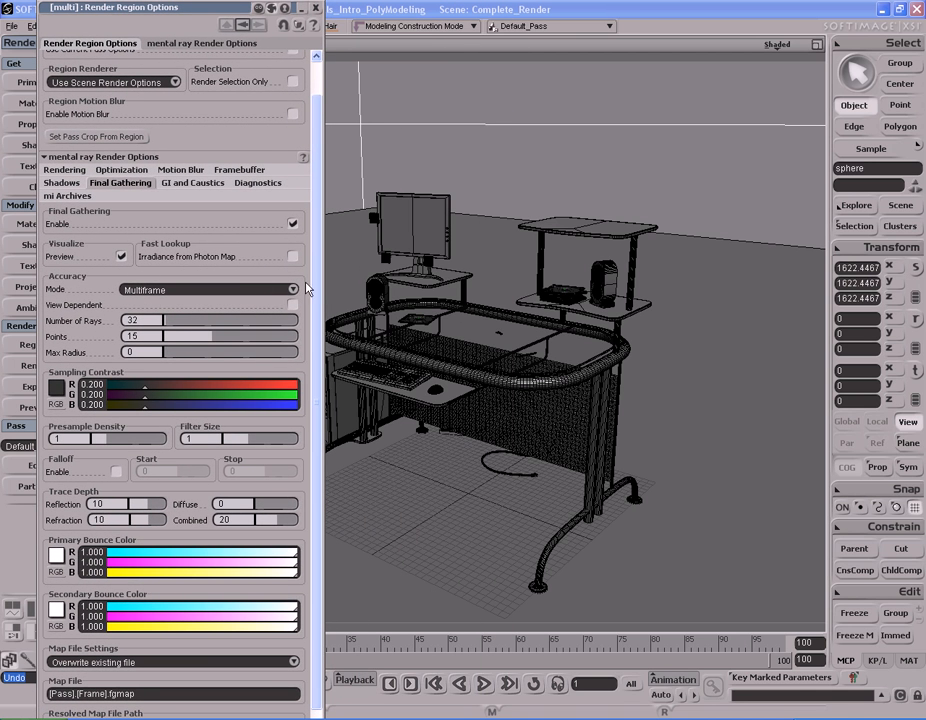
scroll(313, 330, down, 1)
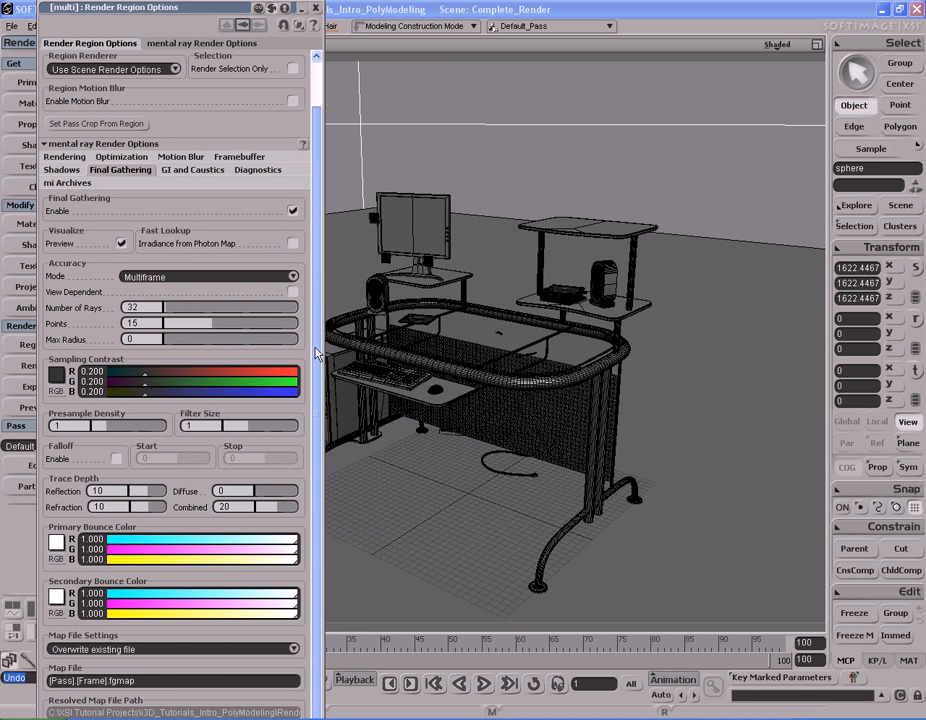
drag(240, 426, 322, 433)
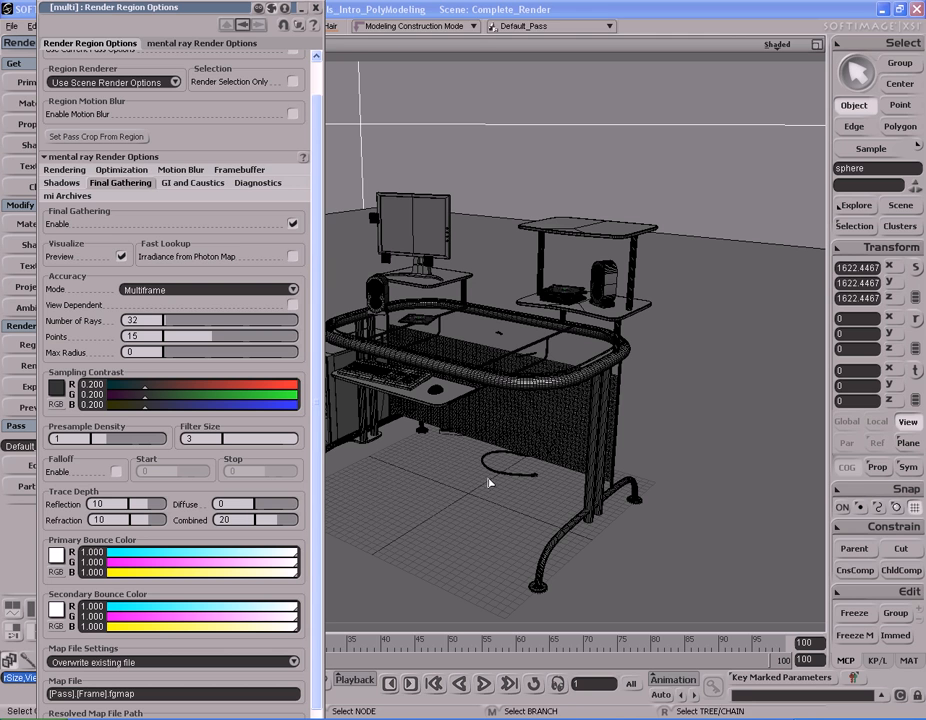
Render a preview region around the desk's front leg and the floor beneath it, and clear the region
drag(458, 425, 676, 612)
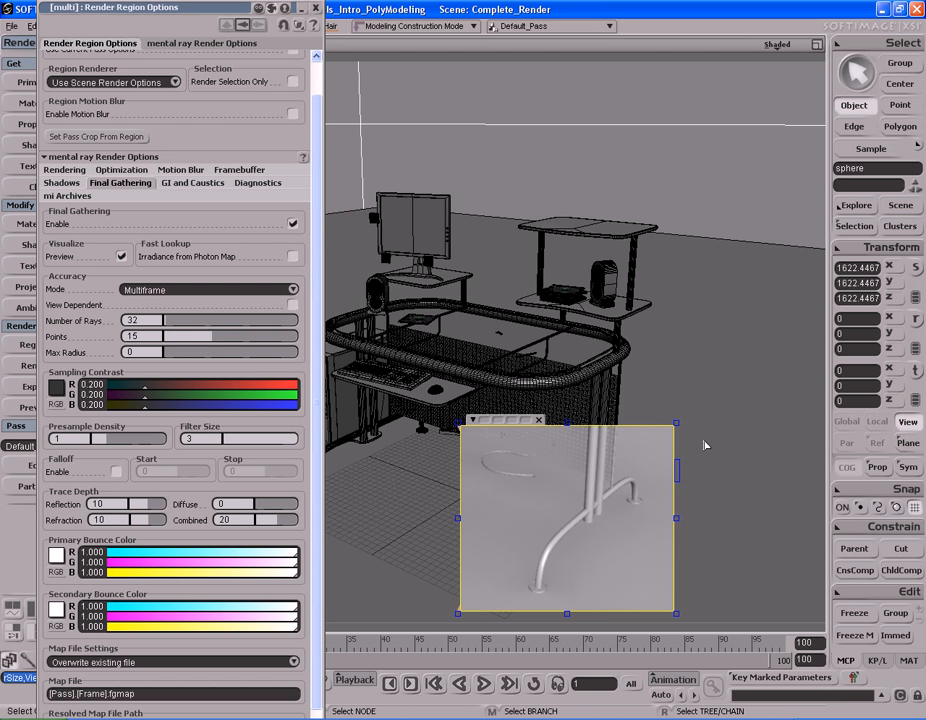
key(q)
middle_click(707, 413)
key(s)
middle_drag(590, 420, 480, 420)
drag(576, 350, 612, 400)
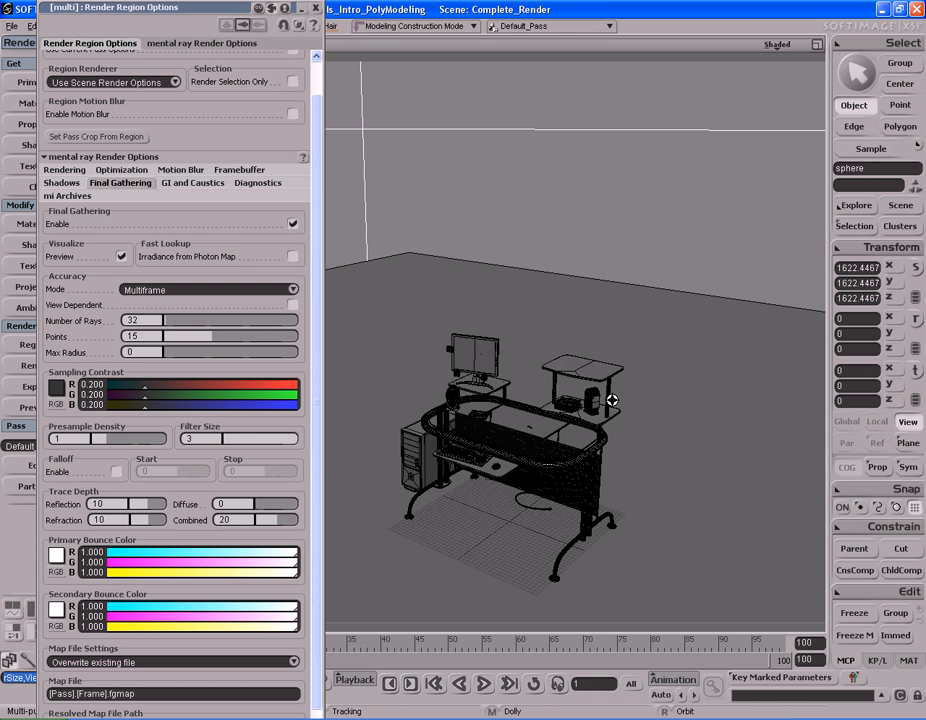
Delete the scene's default infinite light and close its property page
click(857, 208)
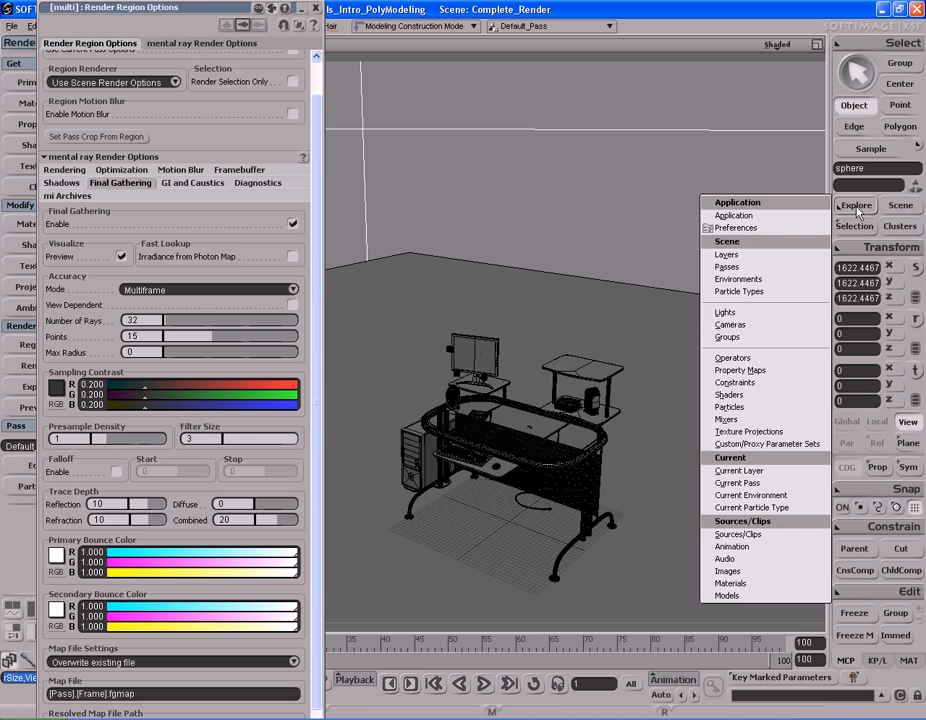
click(766, 312)
click(665, 215)
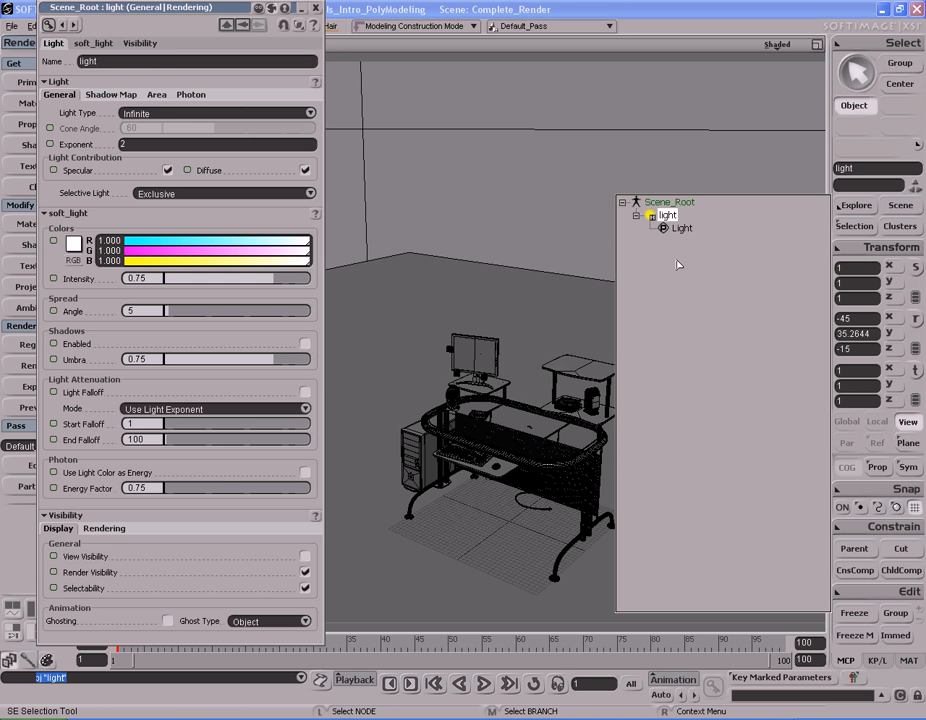
key(Delete)
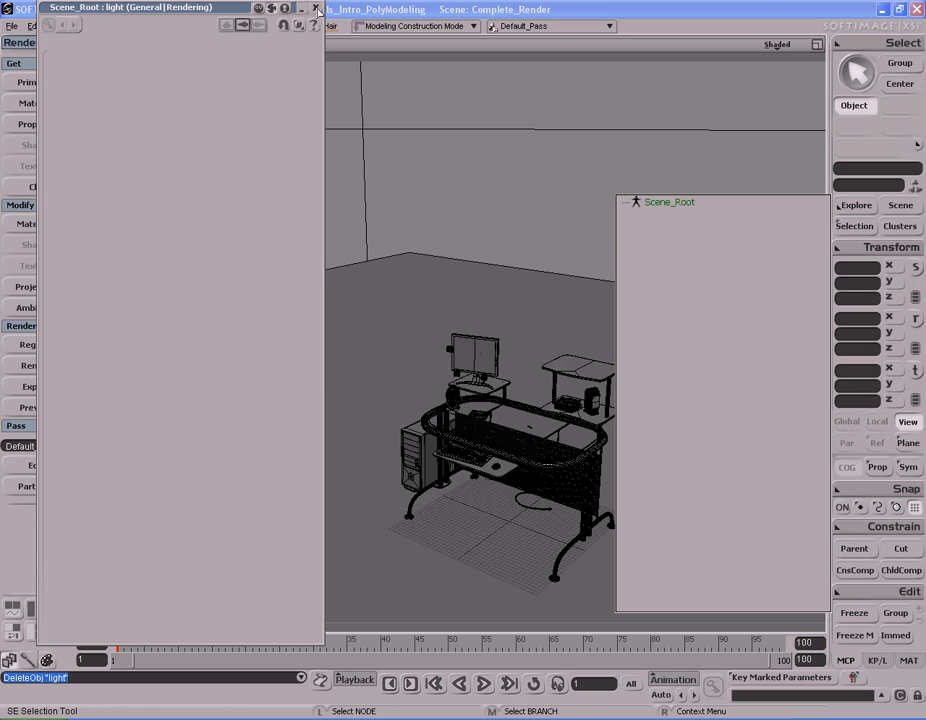
click(317, 11)
click(316, 8)
Render a preview region over the lower part of the desk and the floor, and clear the region
key(s)
drag(561, 322, 529, 230)
key(q)
drag(366, 325, 606, 511)
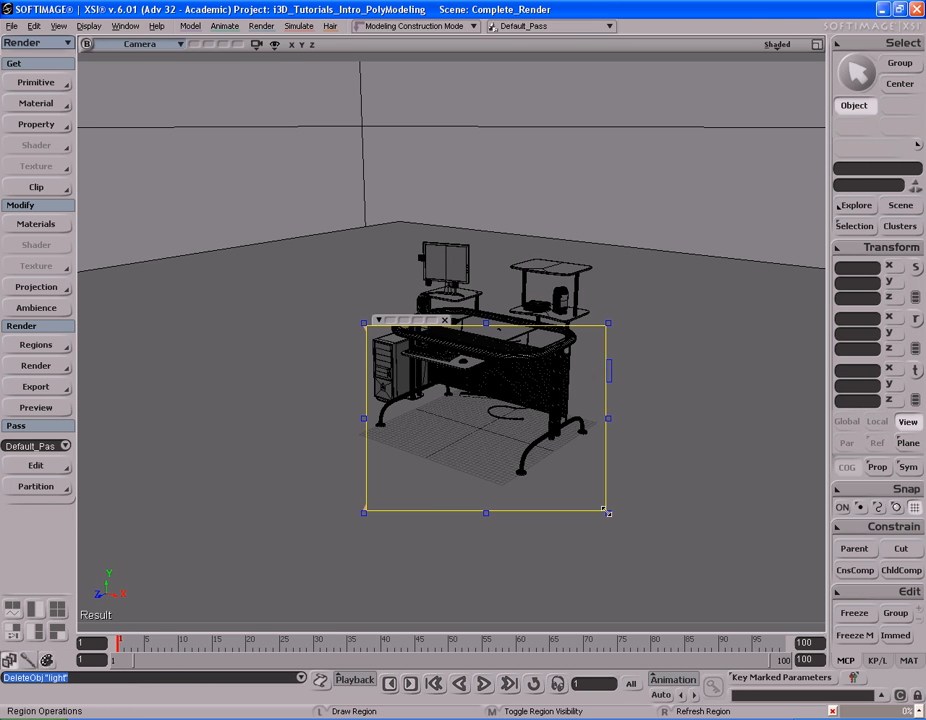
key(q)
click(645, 372)
Render a preview region around the whole desk, including the monitor and shelves
key(s)
drag(614, 332, 599, 393)
right_drag(599, 393, 550, 393)
middle_drag(550, 393, 585, 385)
key(q)
drag(320, 293, 581, 549)
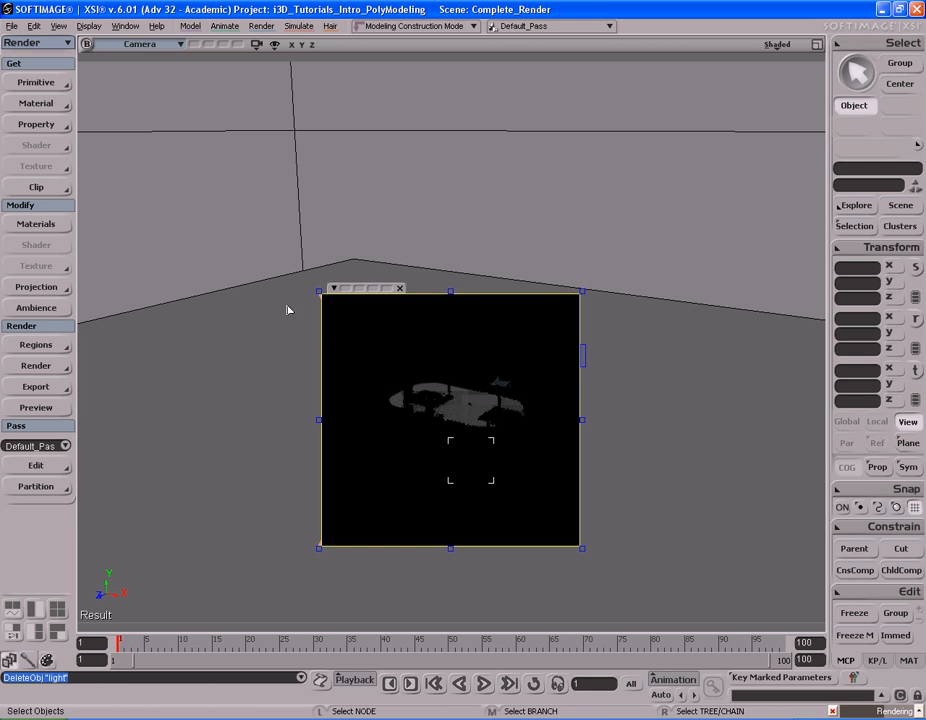
Add a point light to the scene with its intensity set to 0 and close its property page
click(48, 87)
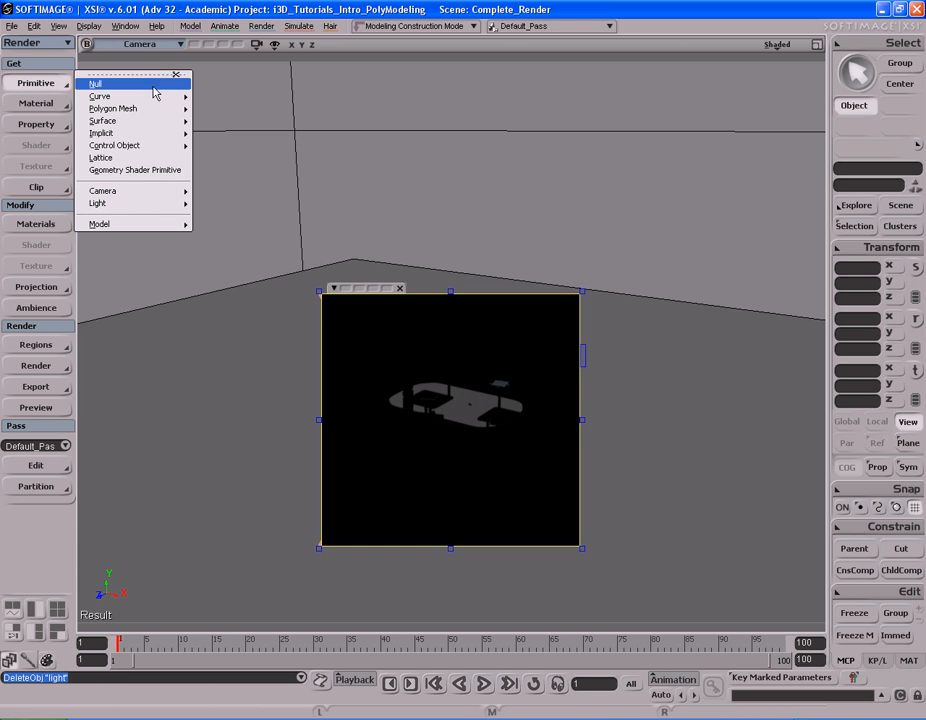
mouse_move(170, 203)
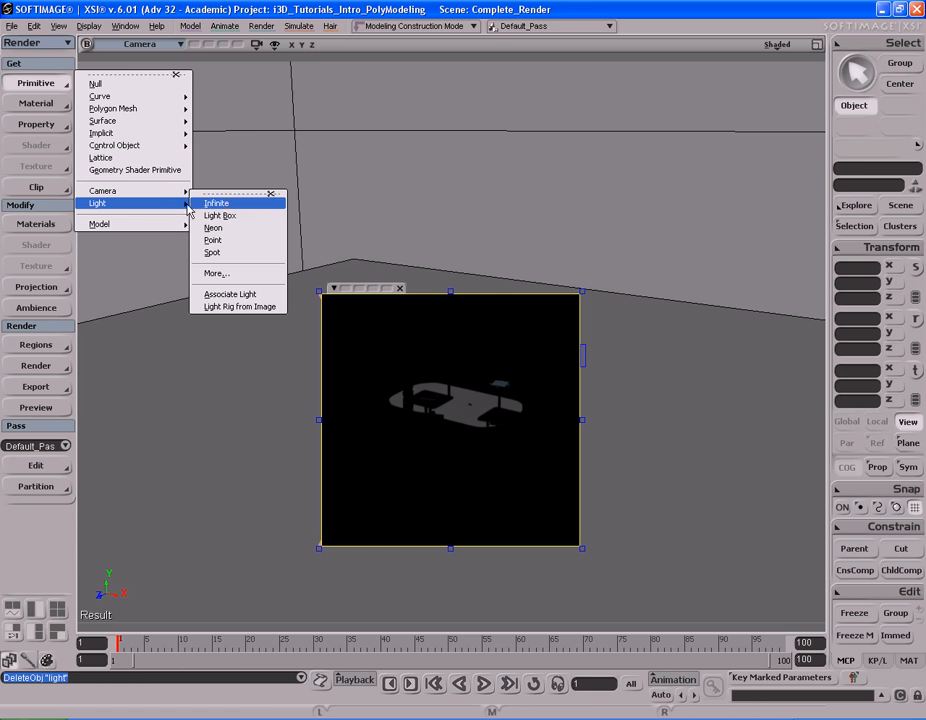
click(243, 241)
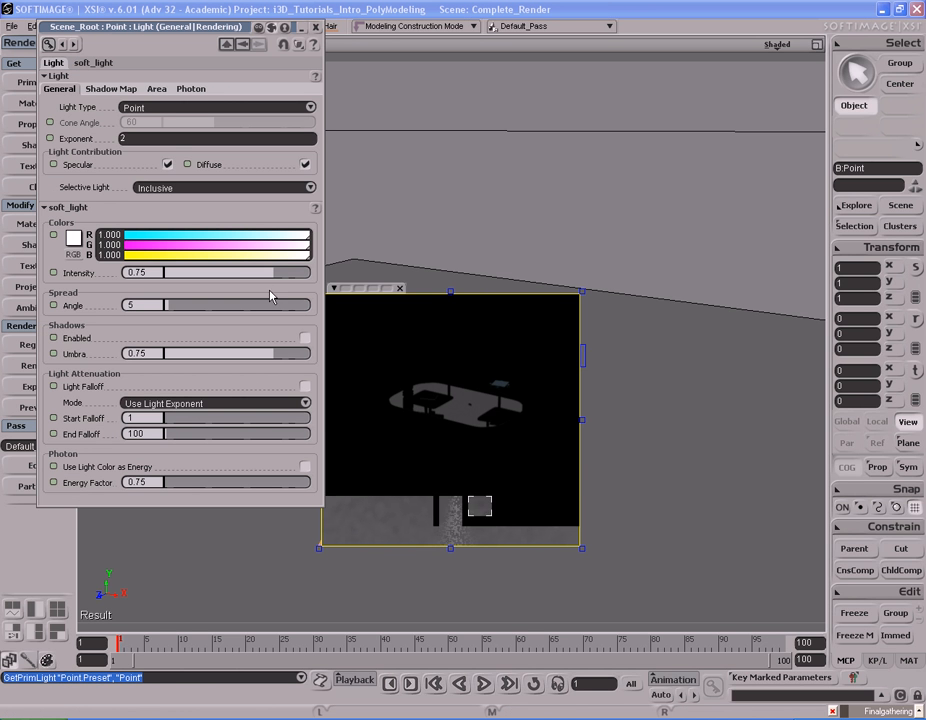
drag(251, 273, 114, 273)
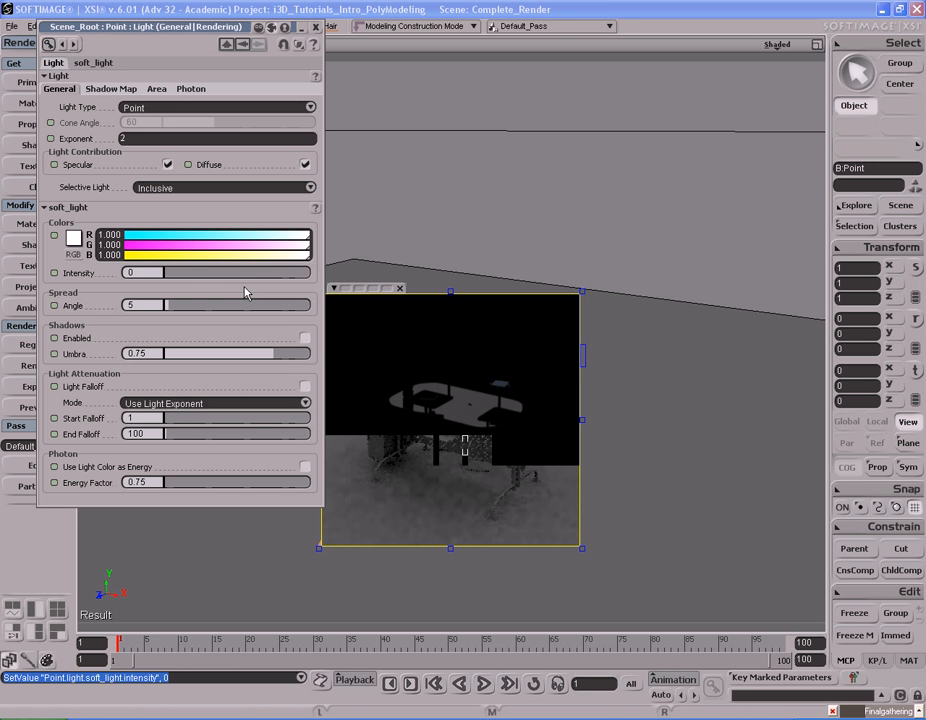
click(315, 27)
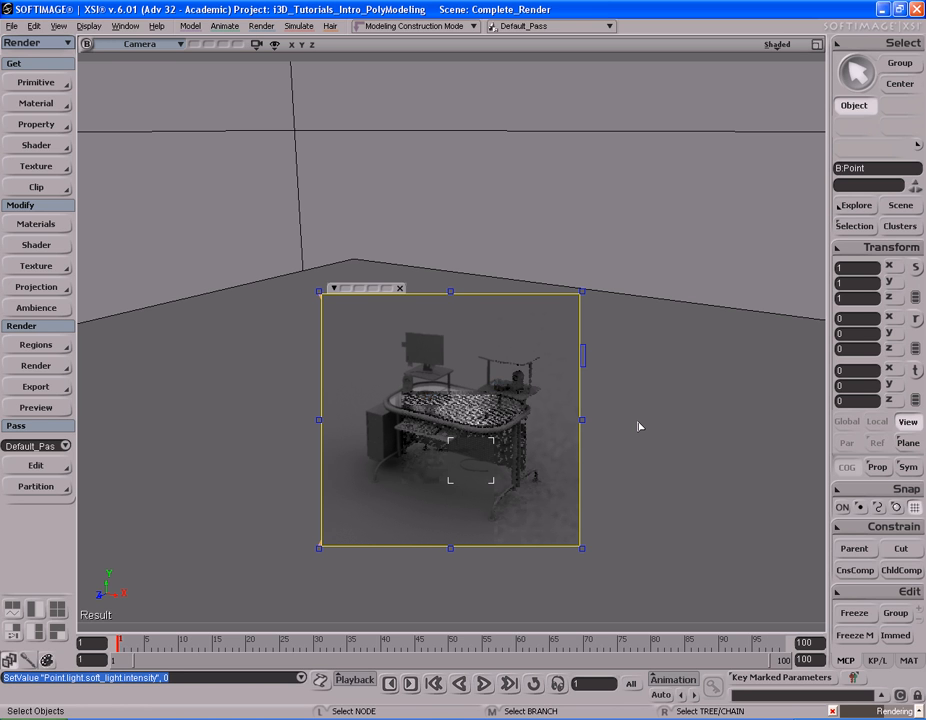
Set the surrounding sphere's Constant shader color to white, 1.000 in R, G and B, and hide the preview region once it has rendered
click(661, 190)
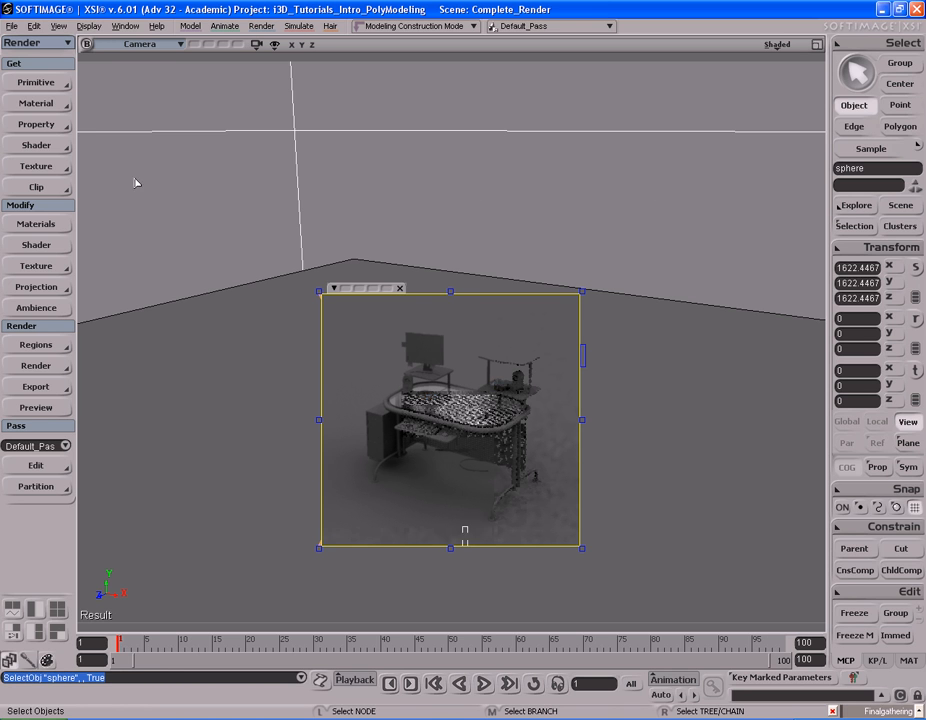
click(55, 247)
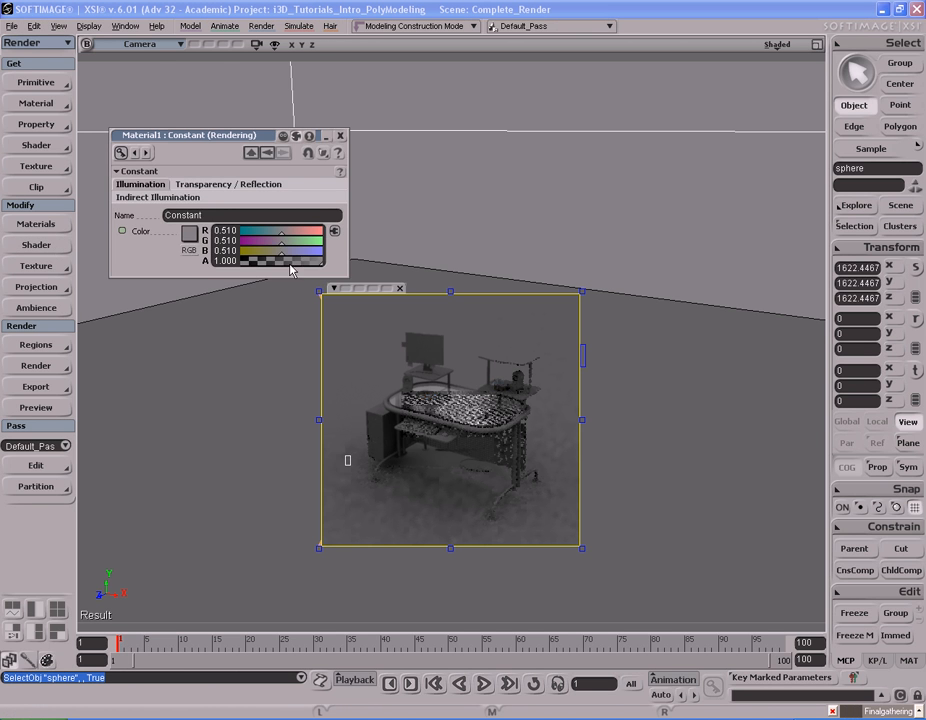
click(186, 238)
drag(284, 308, 286, 250)
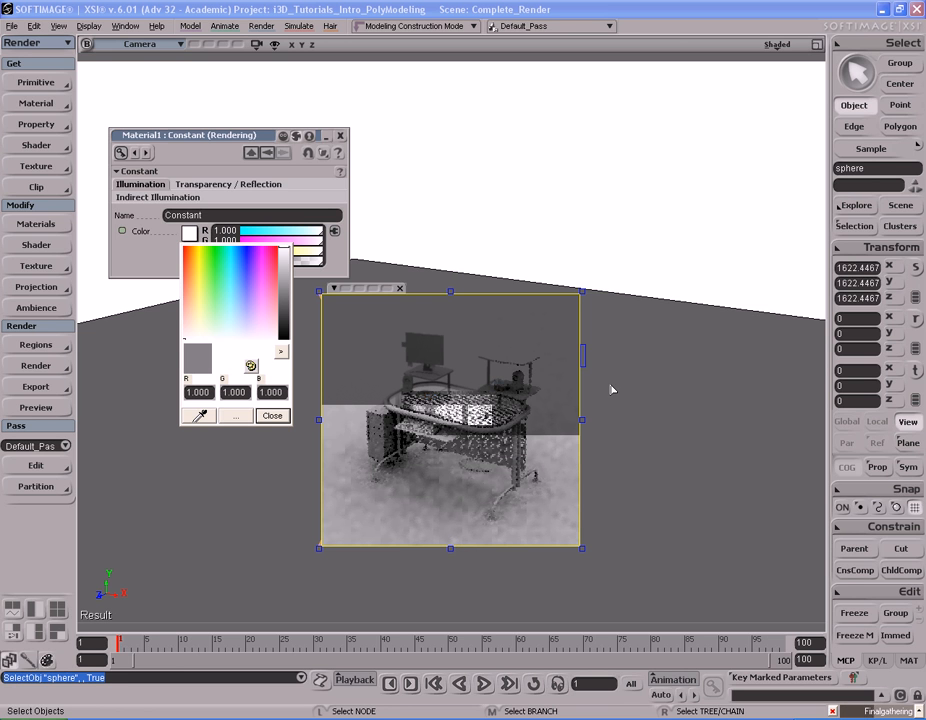
click(272, 416)
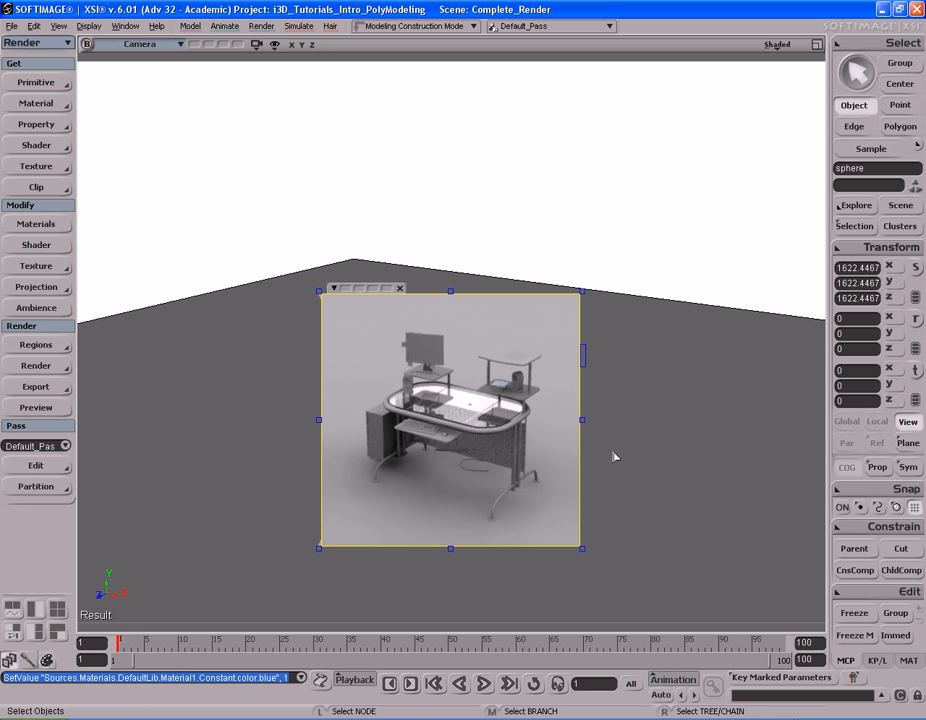
key(q)
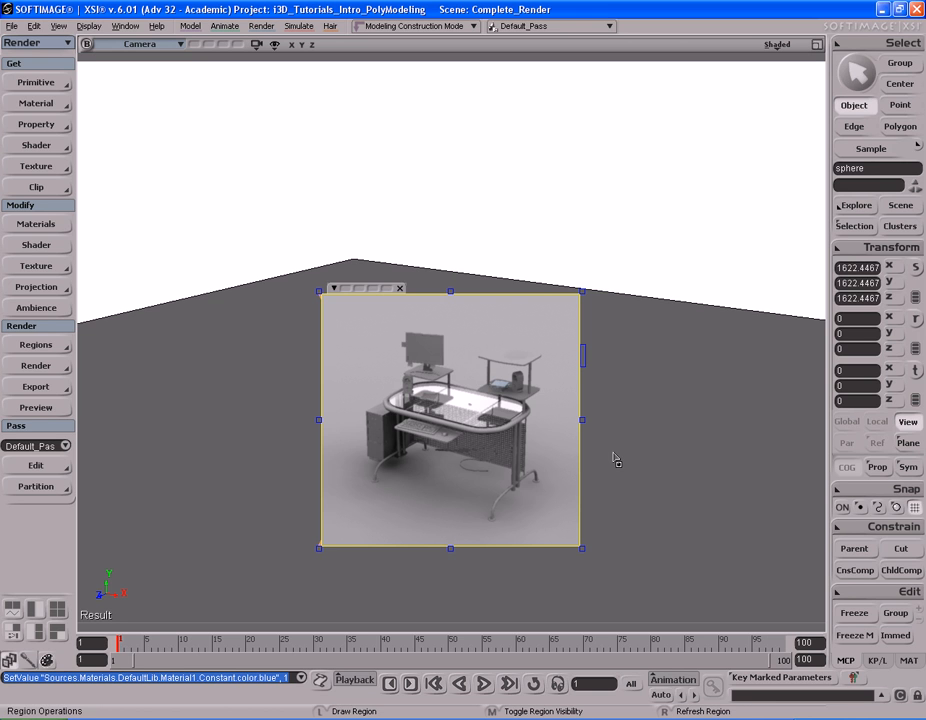
middle_click(615, 459)
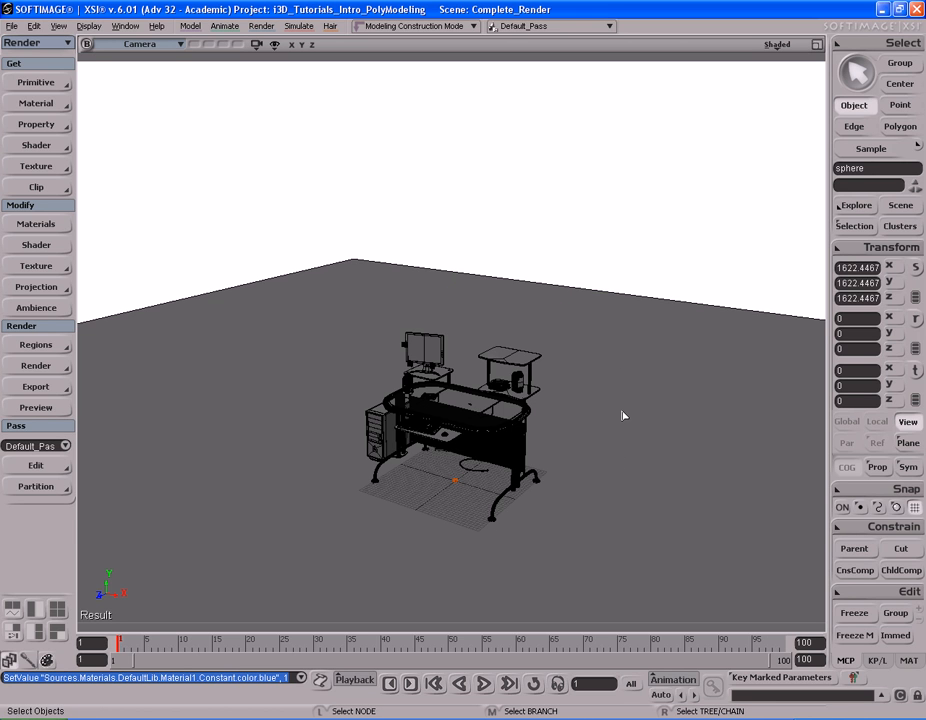